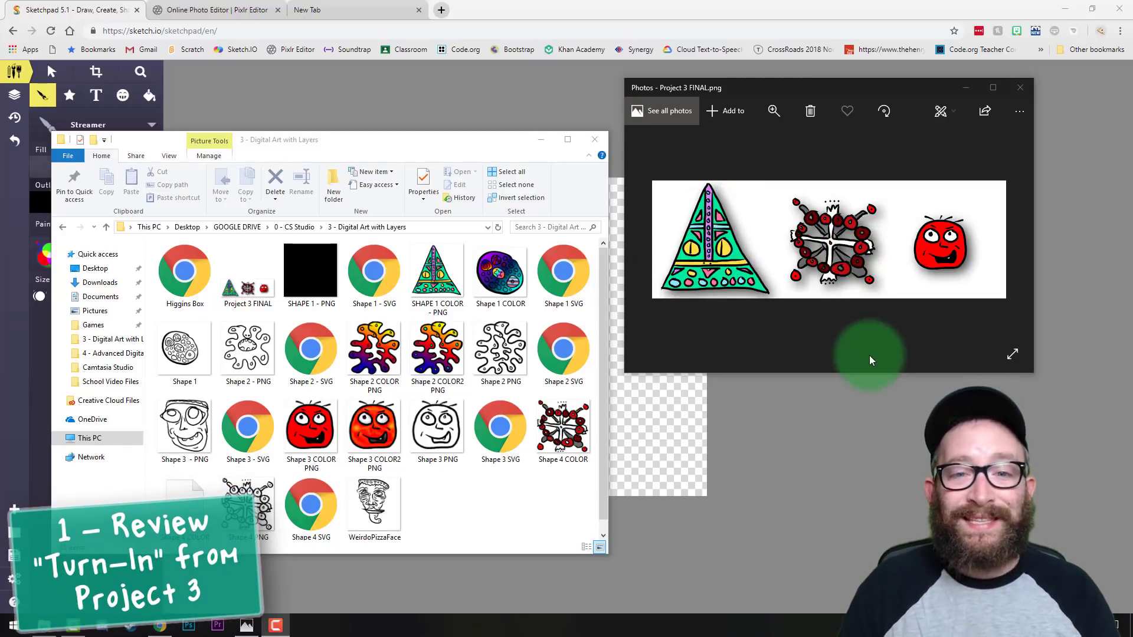
Create a new custom-size canvas 200 px wide and 540 px high without saving the current image
click(342, 96)
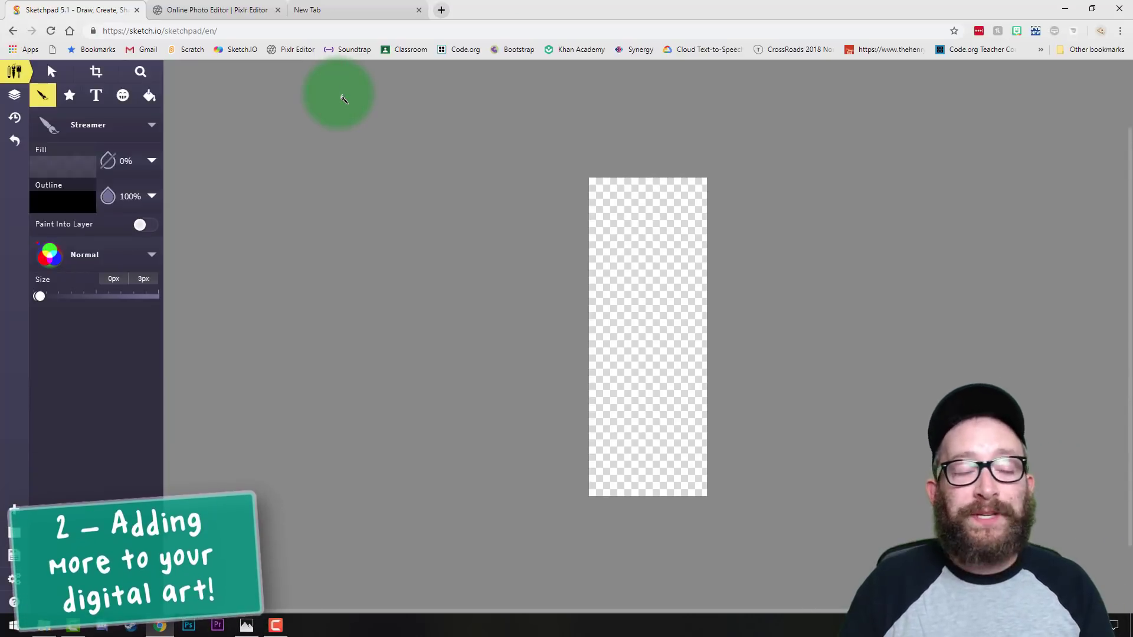
click(16, 511)
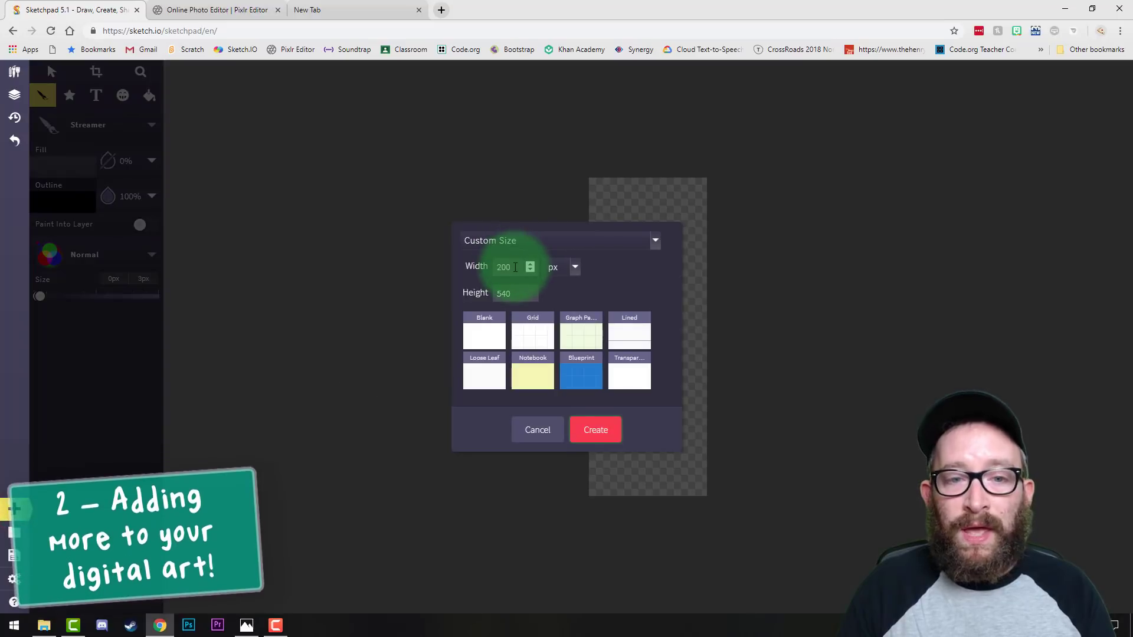
click(514, 267)
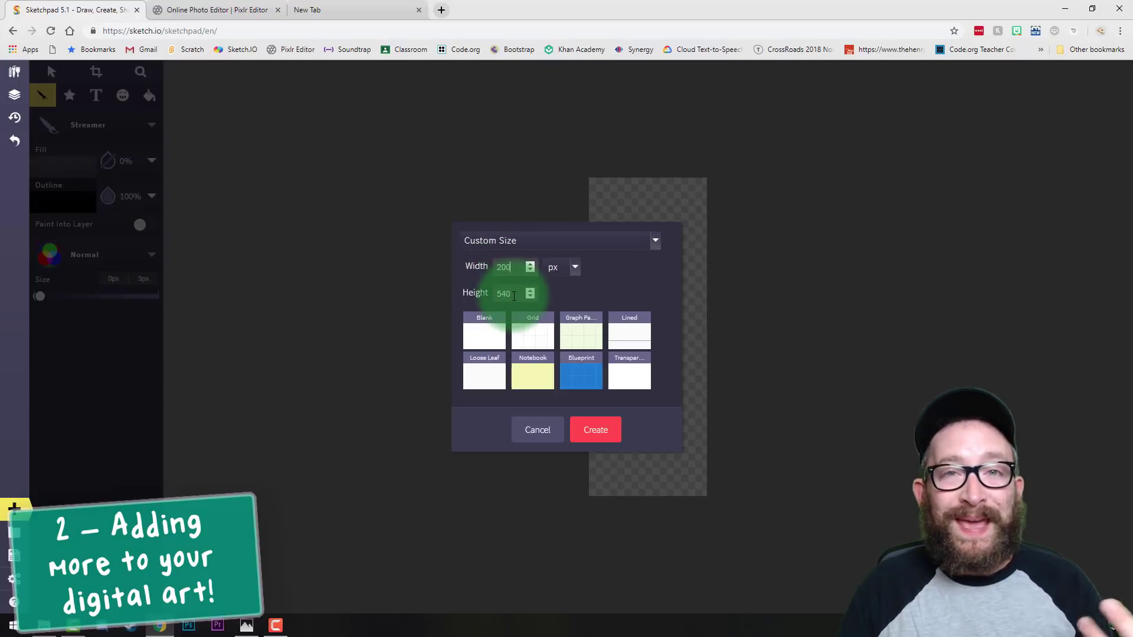
drag(514, 293, 473, 280)
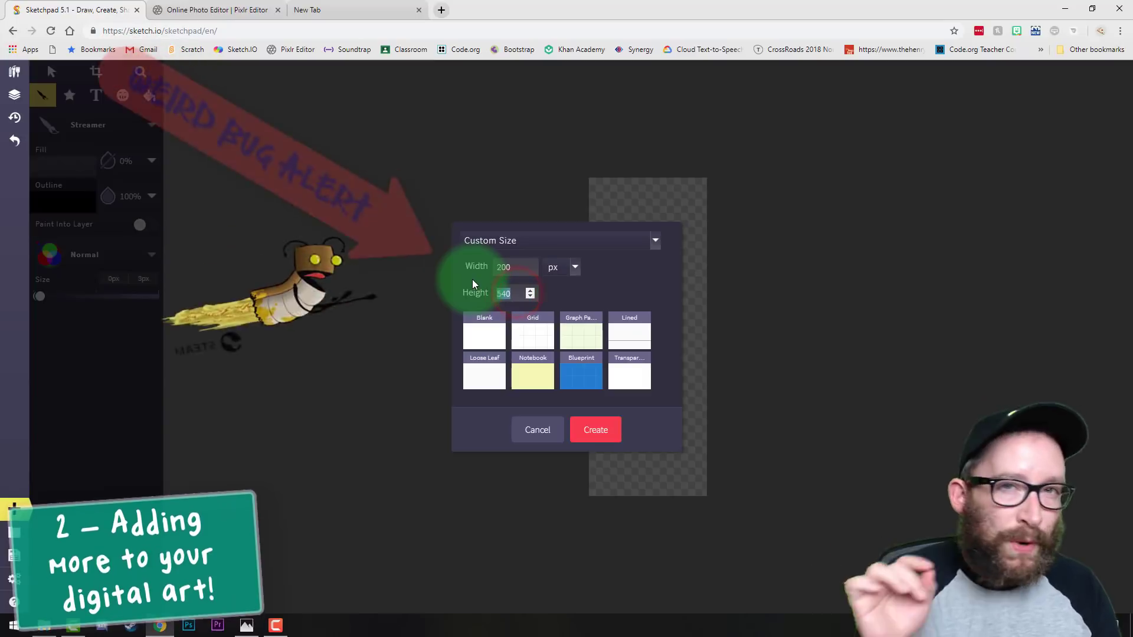
text(5)
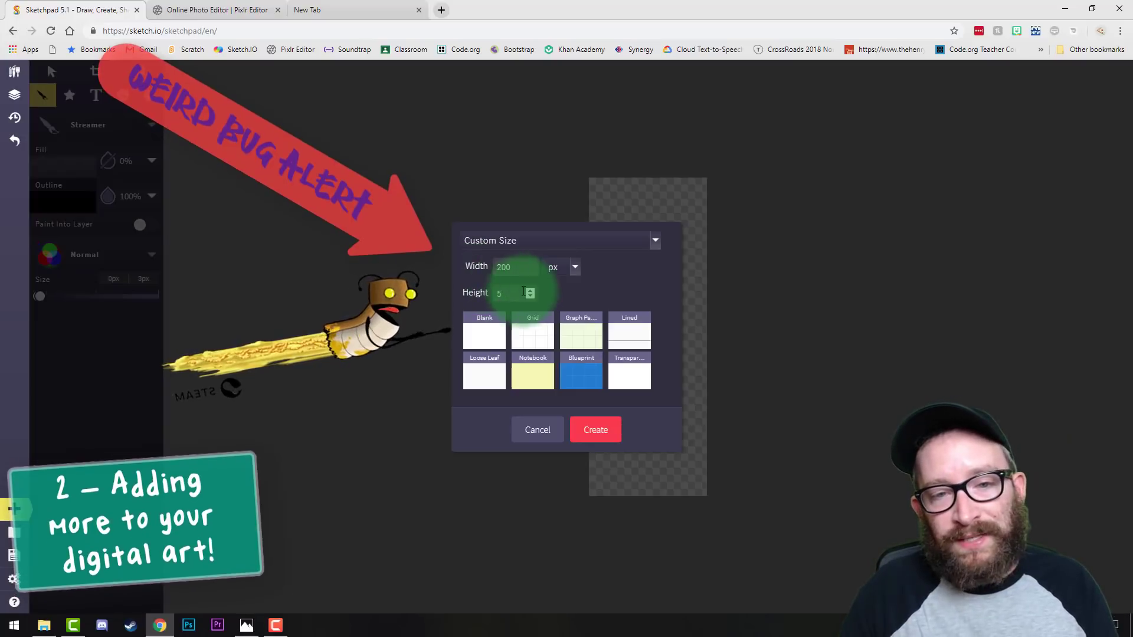
drag(517, 293, 489, 292)
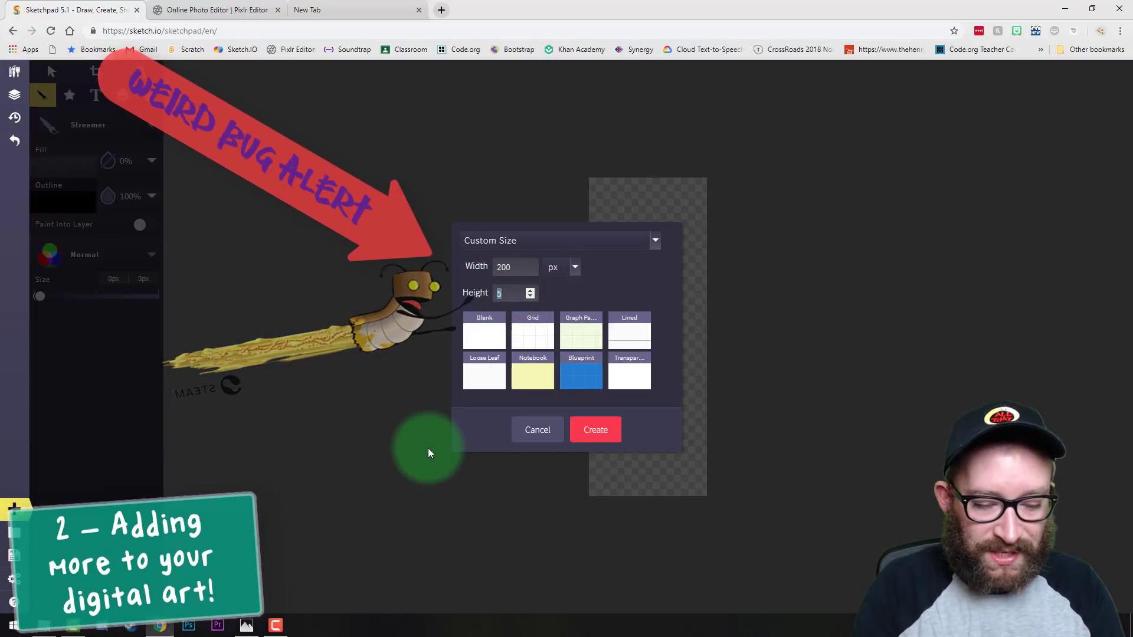
text(540)
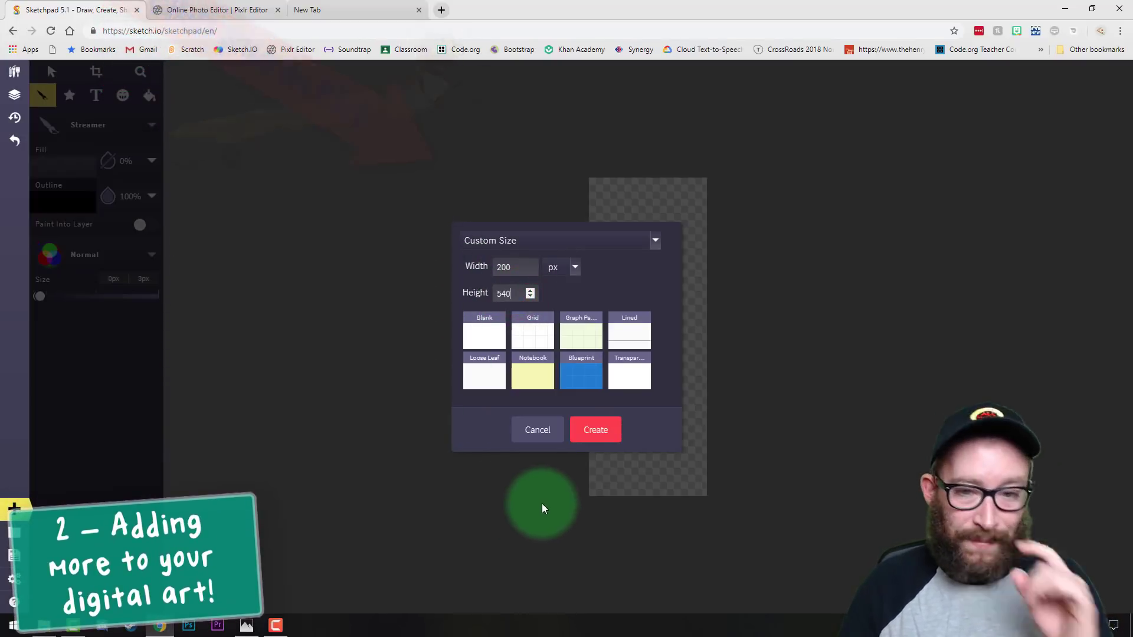
click(589, 430)
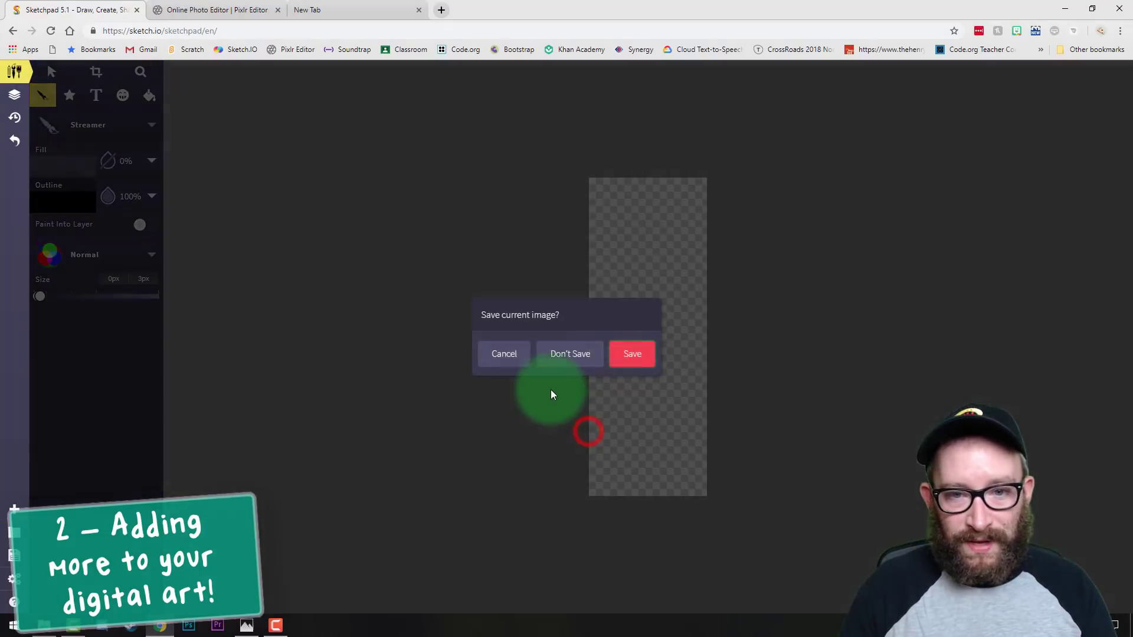
click(569, 356)
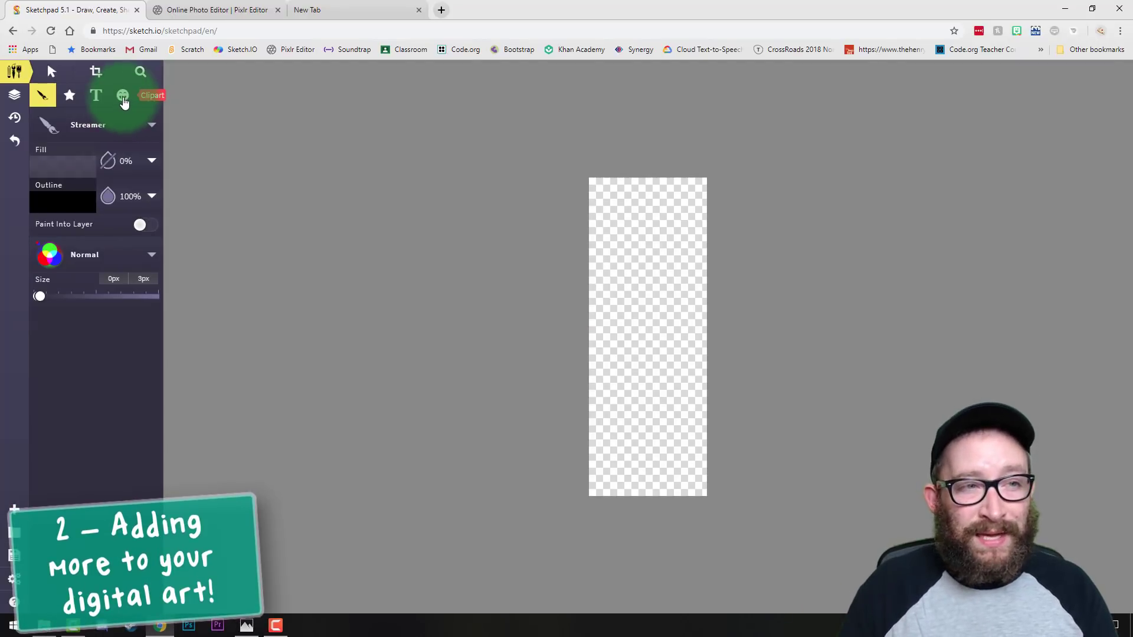
Load the image "Shape 3 COLOR PNG" as clipart and place the red head centred at the top of the canvas
click(124, 96)
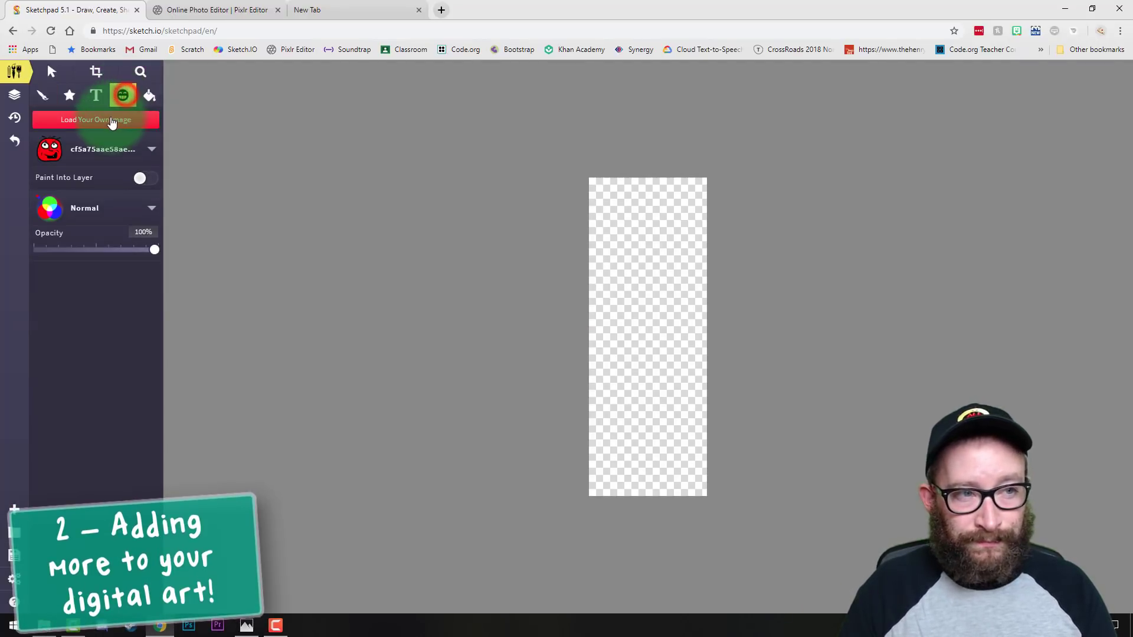
click(109, 119)
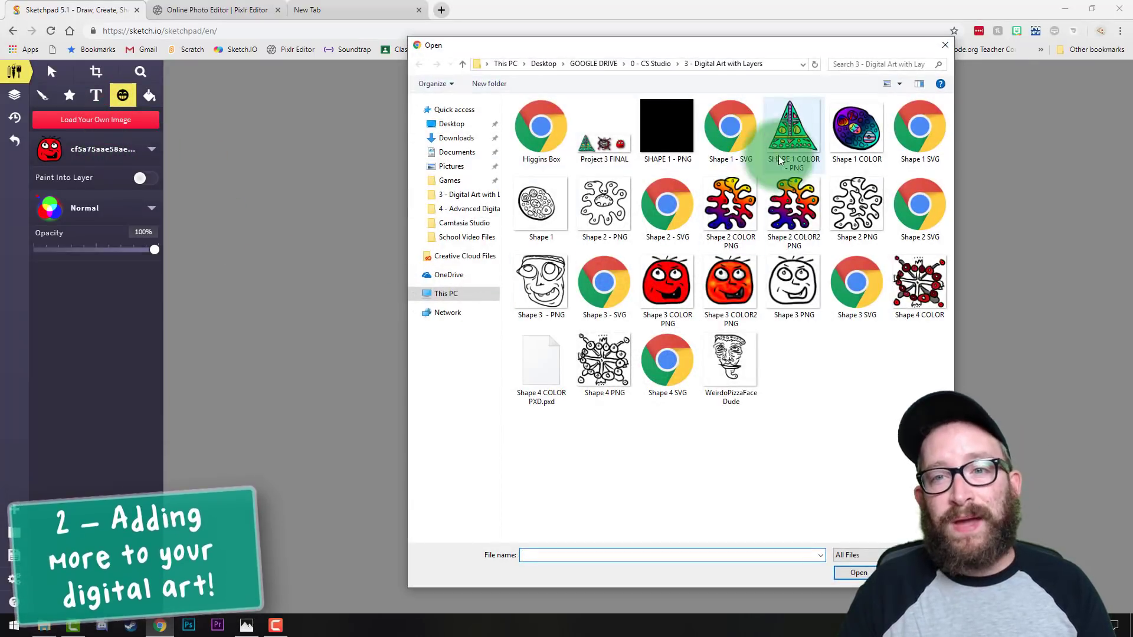
double_click(669, 287)
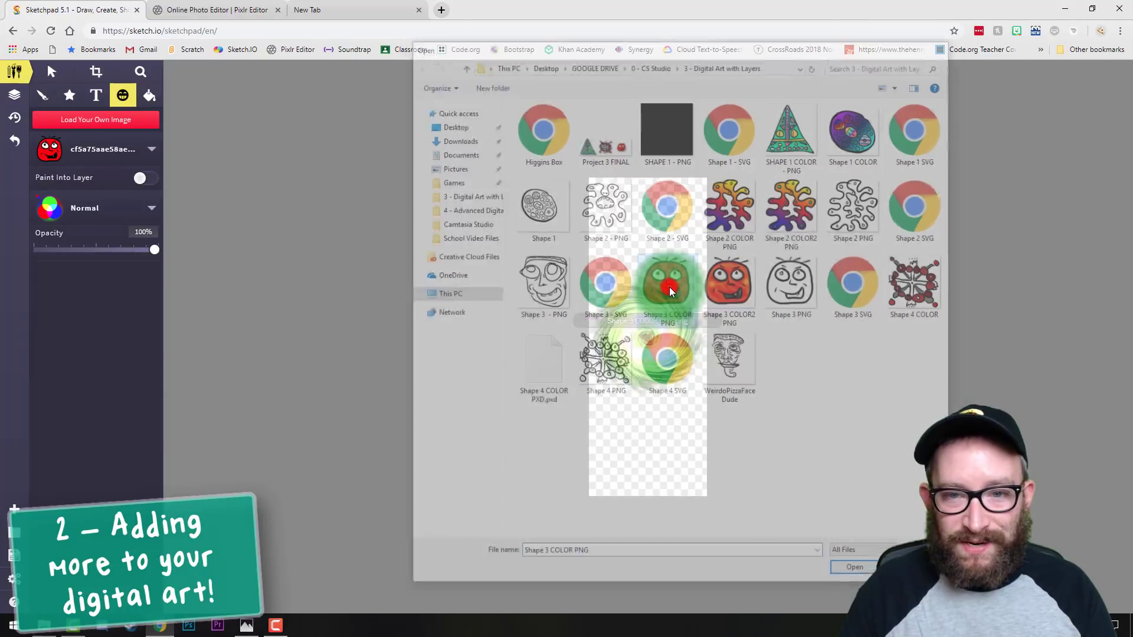
drag(637, 320, 647, 214)
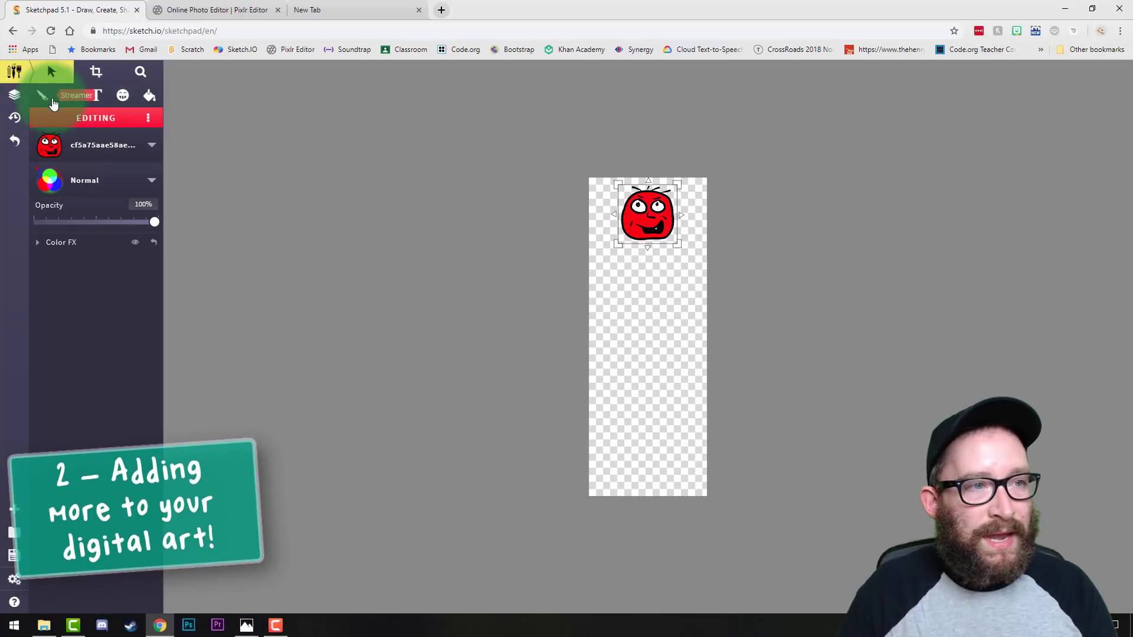
Draw the neck, shoulders, arms, torso and shirt hem below the red head with the black Streamer brush
click(140, 72)
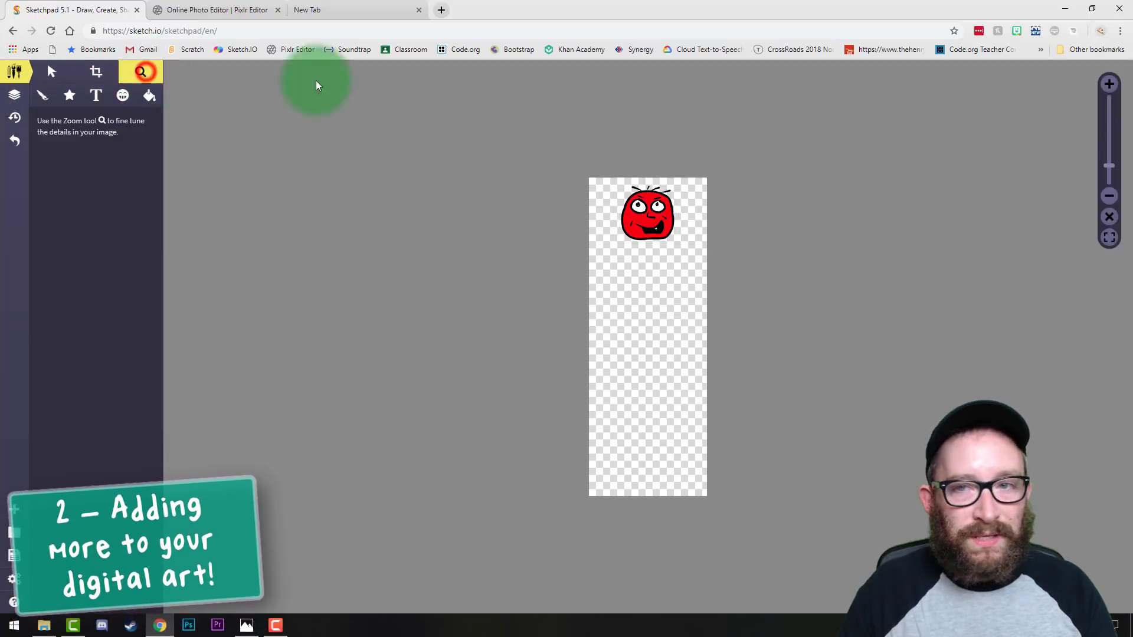
click(1109, 237)
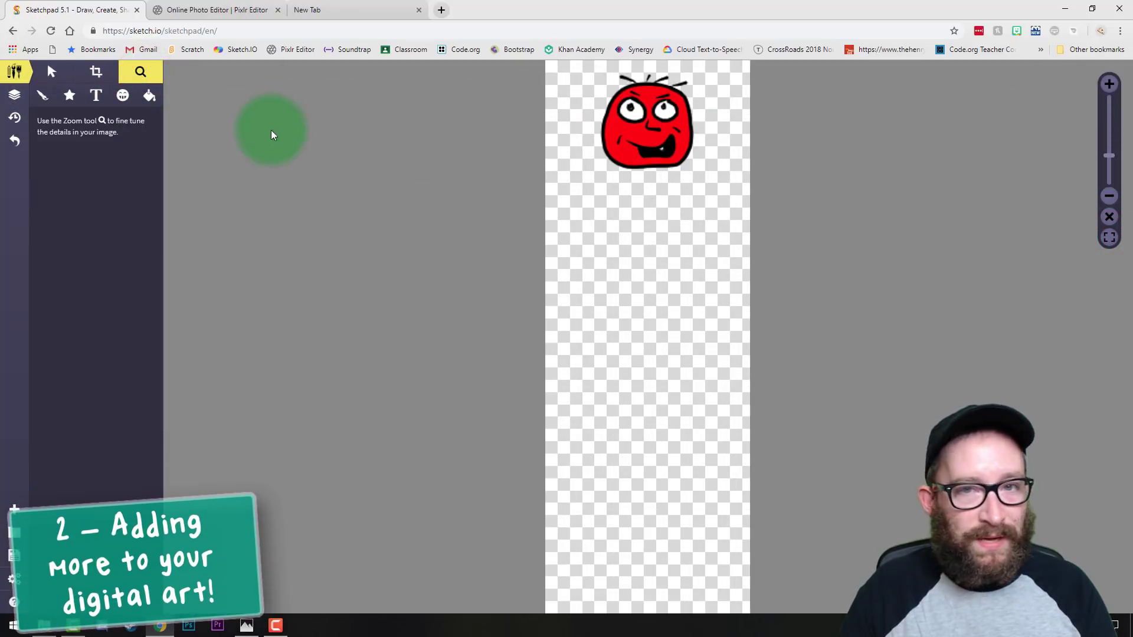
click(961, 131)
click(41, 94)
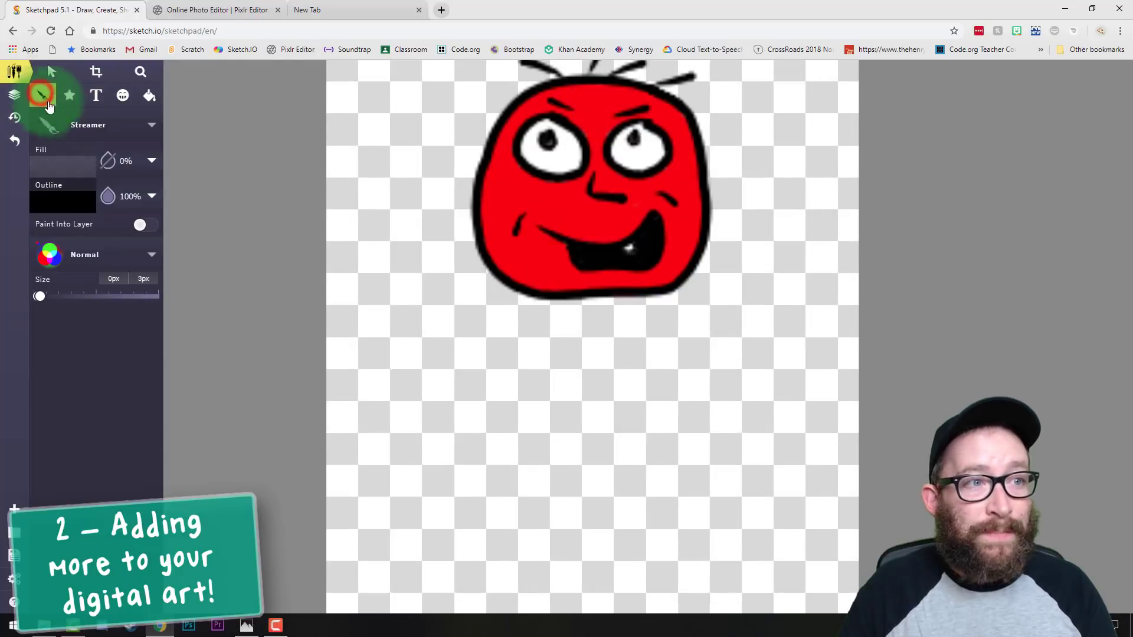
click(88, 125)
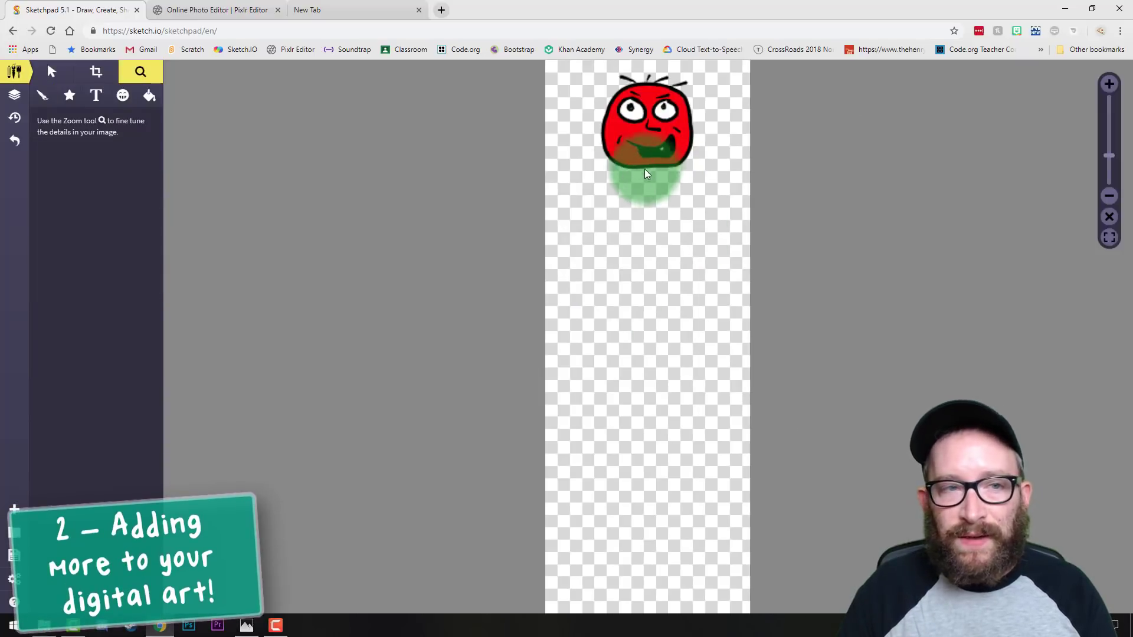
click(42, 95)
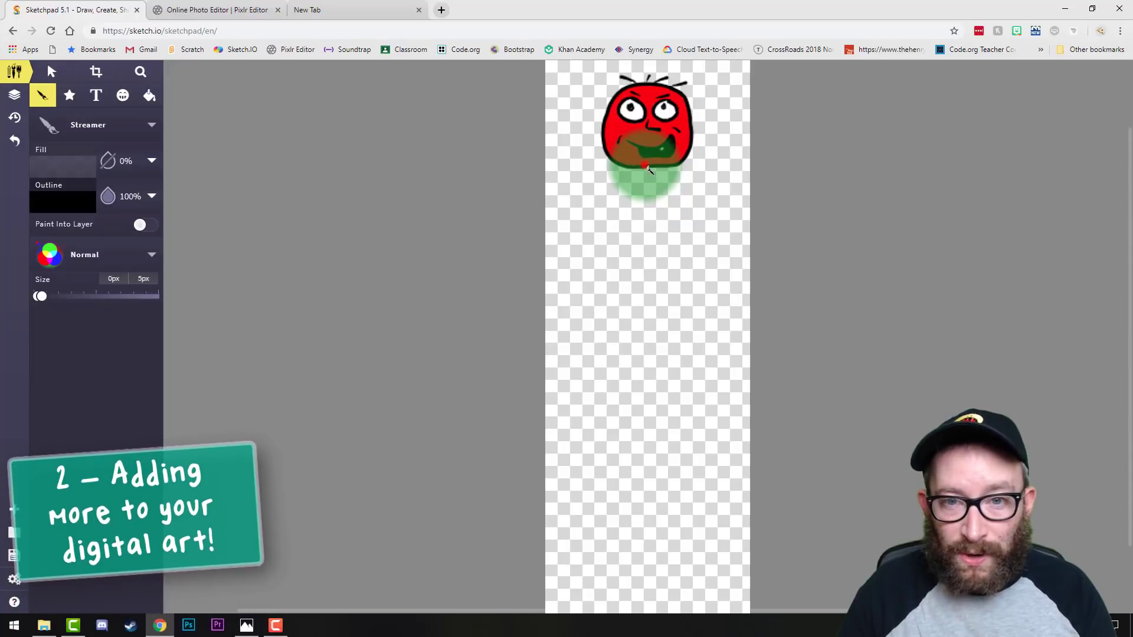
drag(645, 165, 642, 216)
mouse_move(667, 169)
mouse_down()
mouse_move(679, 217)
mouse_move(656, 229)
mouse_move(596, 386)
mouse_up()
drag(712, 220, 729, 425)
drag(620, 281, 609, 459)
drag(725, 425, 736, 484)
drag(710, 480, 699, 310)
drag(620, 370, 707, 394)
Draw the legs, waistband and a necktie on the figure with the black Streamer brush
scroll(705, 392, down, 2)
mouse_move(642, 318)
mouse_down()
mouse_move(664, 433)
mouse_move(663, 376)
mouse_up()
mouse_move(685, 313)
mouse_down()
mouse_move(690, 411)
mouse_move(665, 392)
mouse_move(680, 330)
mouse_up()
drag(628, 305, 705, 305)
drag(650, 150, 663, 149)
Draw thin branching fingers on both of the figure's hands
mouse_move(584, 364)
mouse_down()
mouse_move(571, 419)
mouse_move(604, 442)
mouse_up()
drag(575, 406, 573, 441)
drag(594, 412, 586, 430)
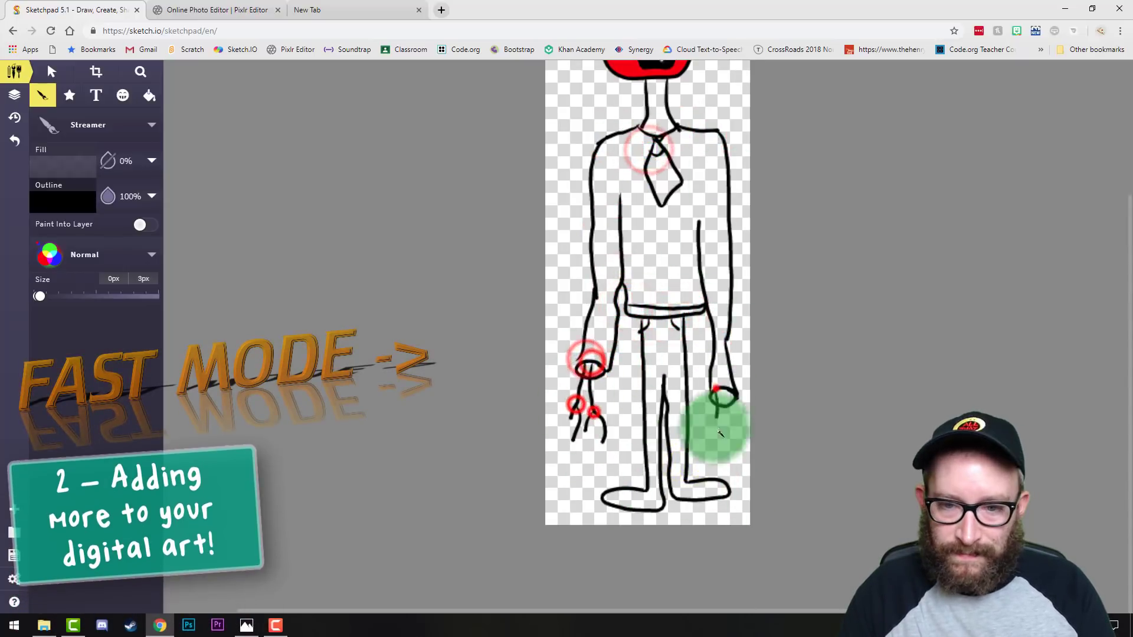
drag(717, 389, 706, 440)
drag(577, 391, 567, 397)
drag(594, 407, 613, 407)
Add trouser cuffs and shoelaces to the figure's feet and show the whole figure
drag(671, 464, 682, 464)
mouse_move(648, 474)
mouse_down()
mouse_move(663, 501)
mouse_move(645, 484)
mouse_up()
drag(696, 483, 704, 473)
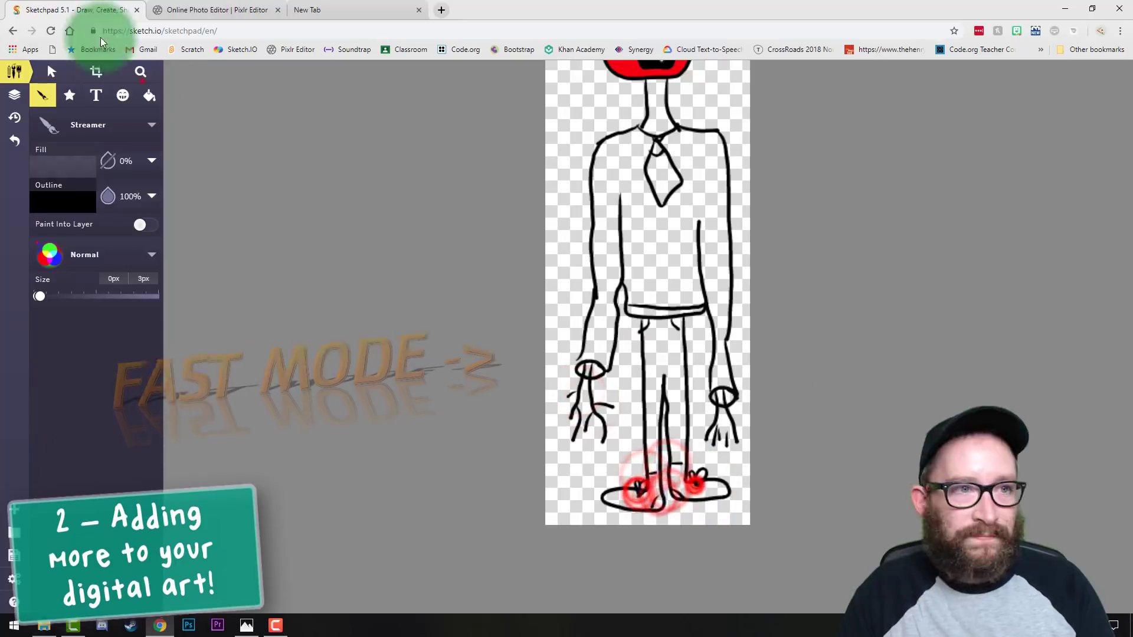
click(141, 71)
click(1109, 237)
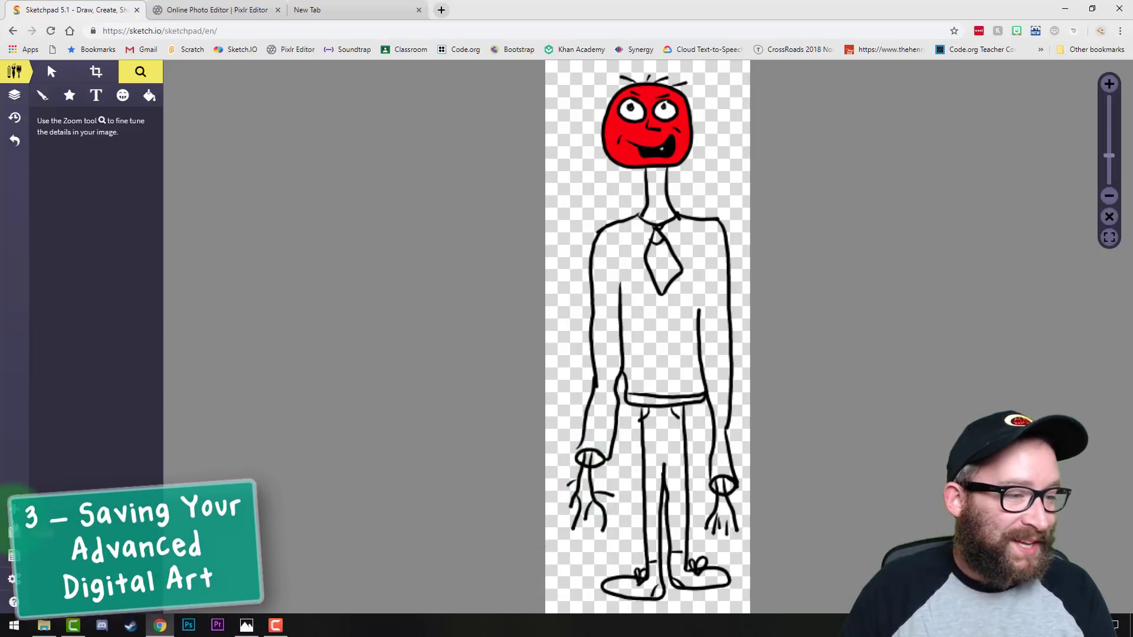
Save the drawing as a PNG named "RedHeadMan With Body" in the folder "4 - Advanced Digital Art with Layers"
click(15, 555)
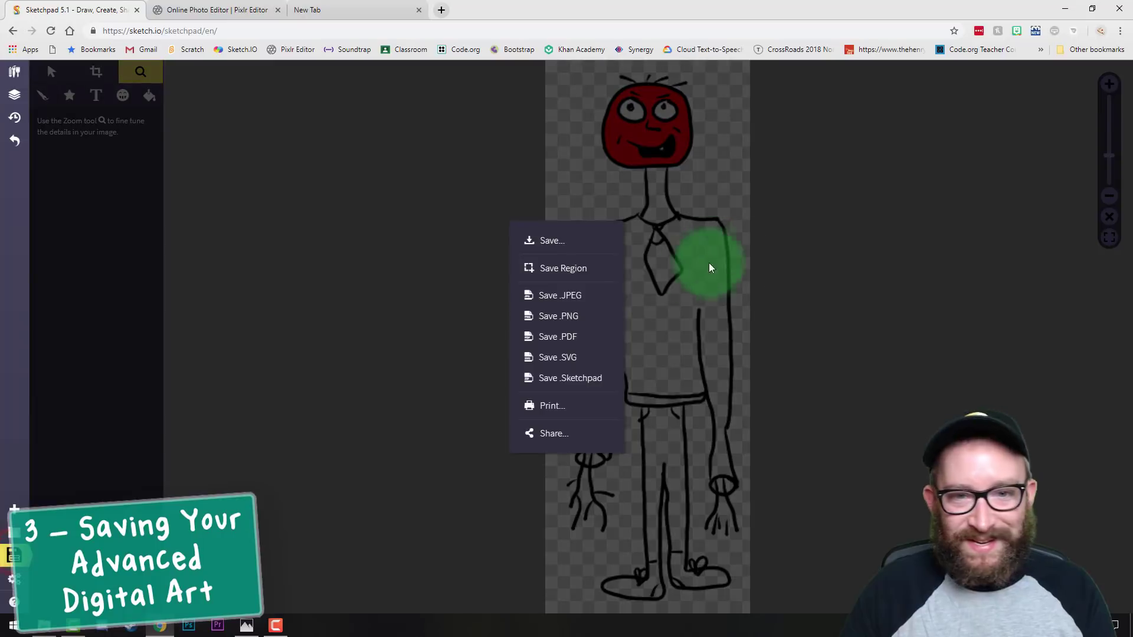
click(567, 321)
double_click(549, 140)
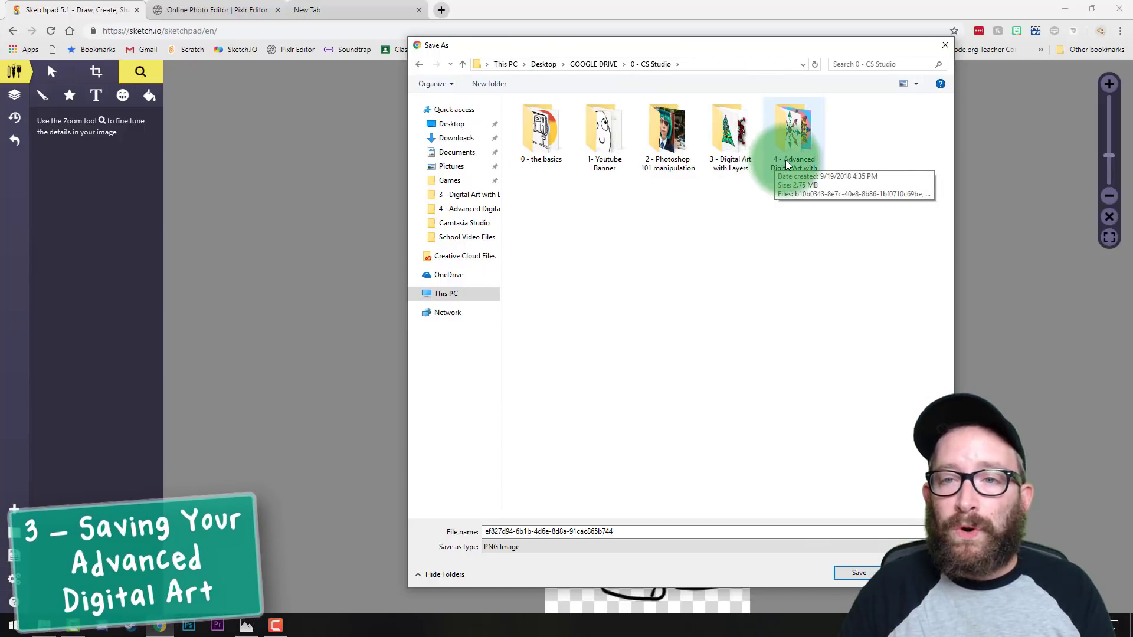
click(802, 140)
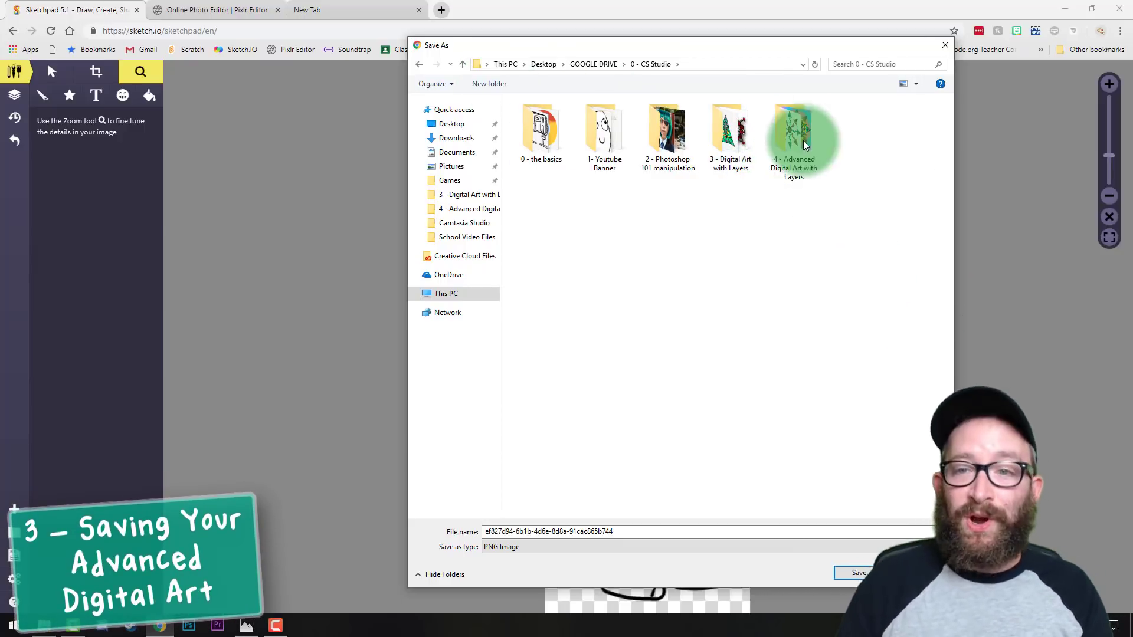
double_click(797, 139)
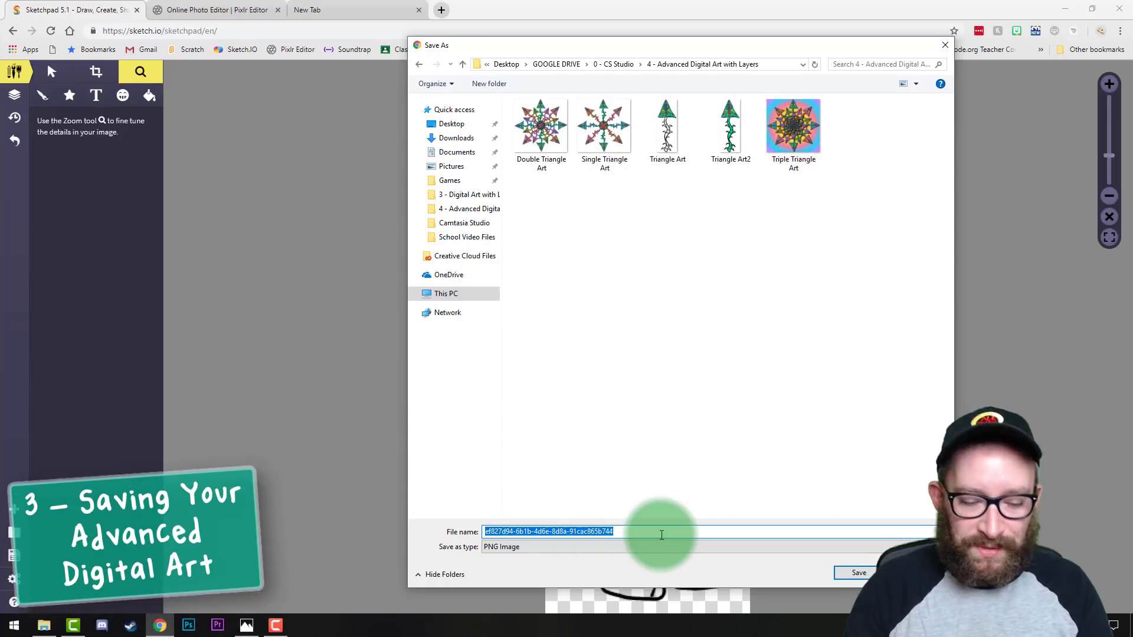
text(RedHeadMan With Body)
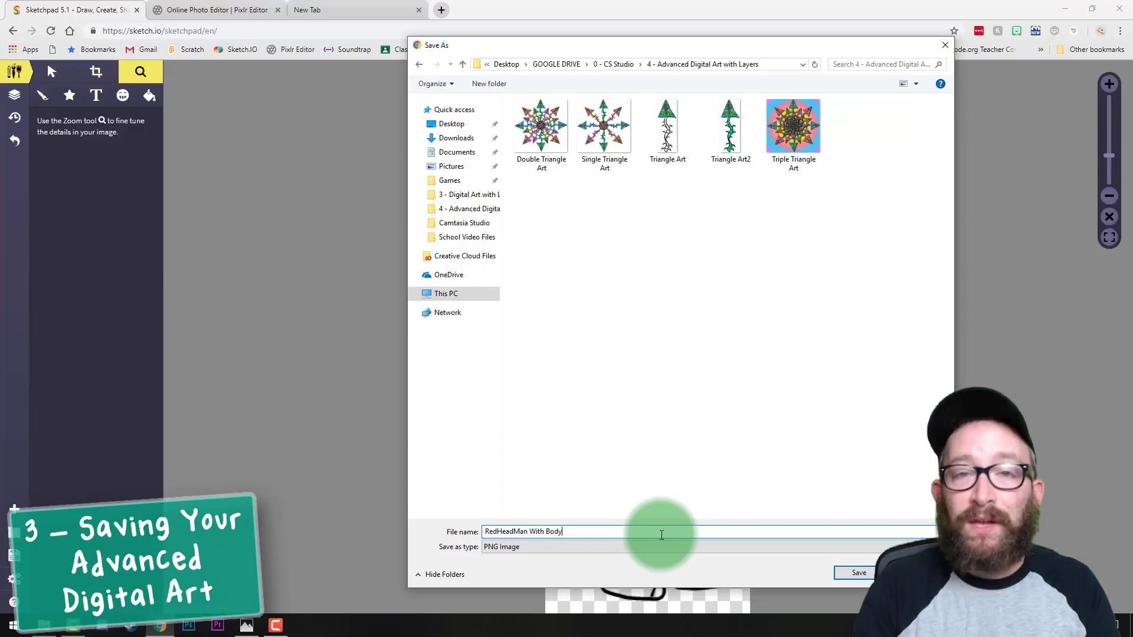
click(860, 575)
click(1122, 599)
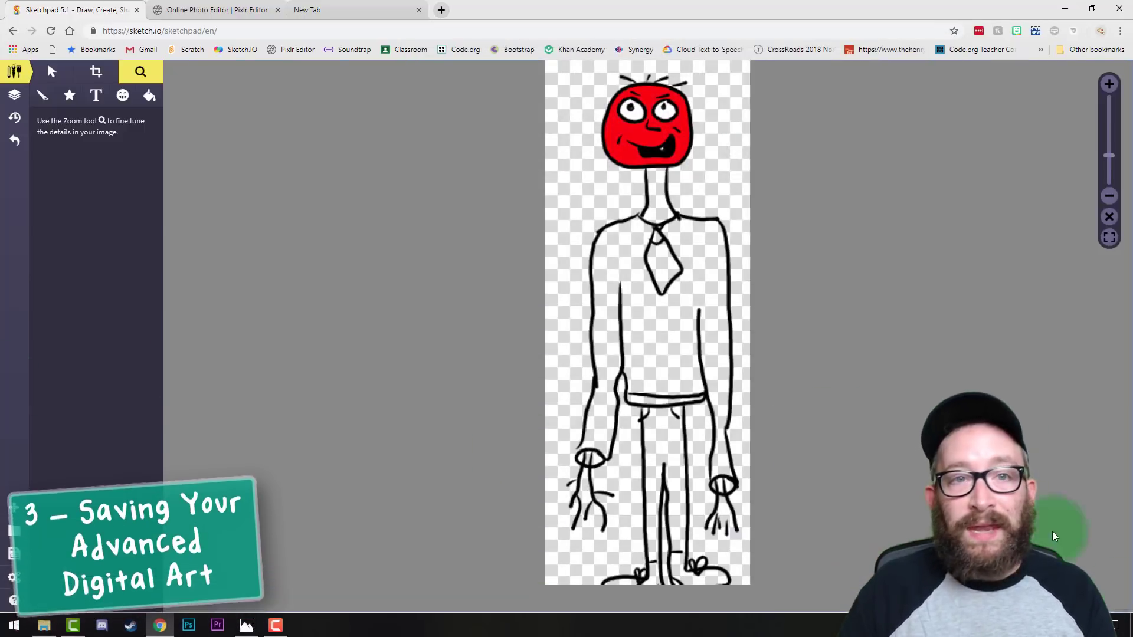
Switch to Pixlr Editor and open "RedHeadMan With Body" from the folder "4 - Advanced Digital Art with Layers"
click(187, 8)
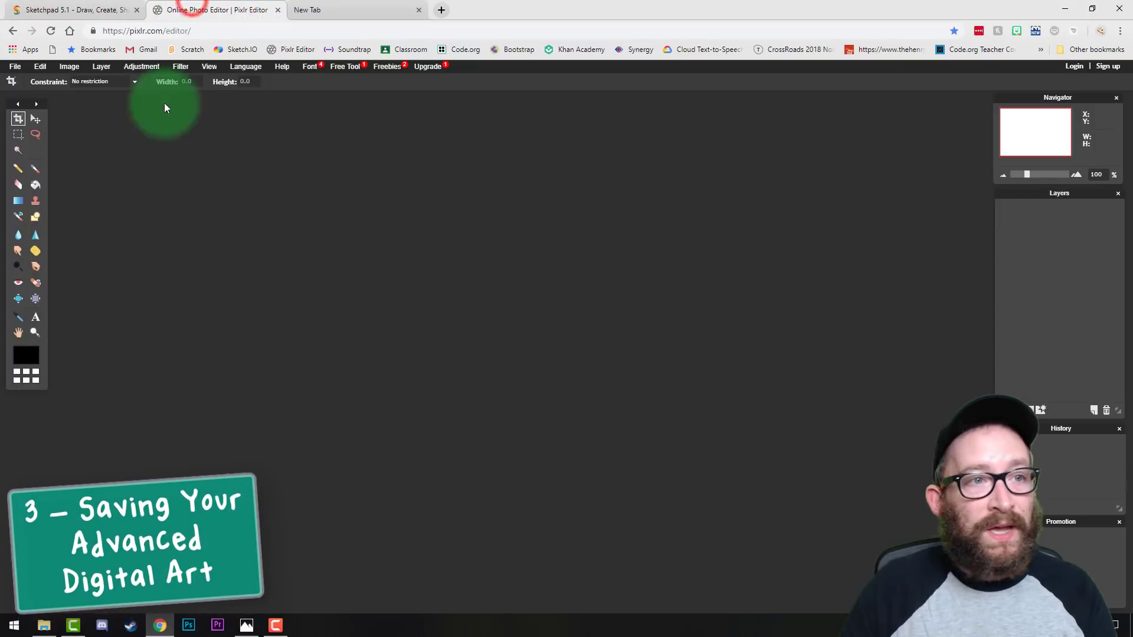
click(14, 66)
click(31, 92)
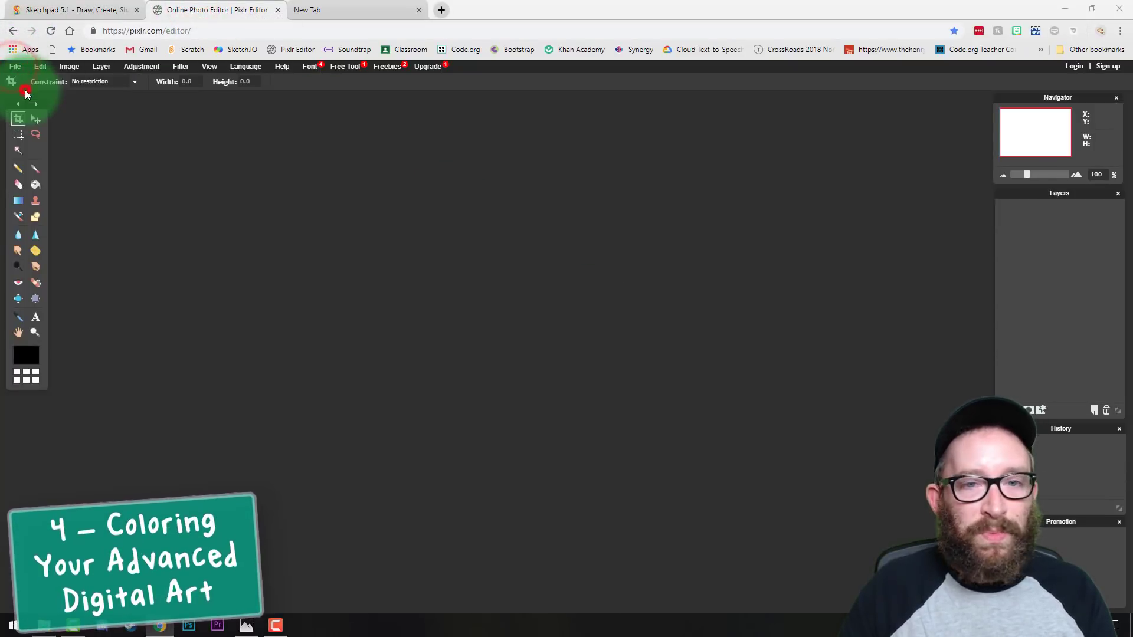
click(677, 63)
click(677, 63)
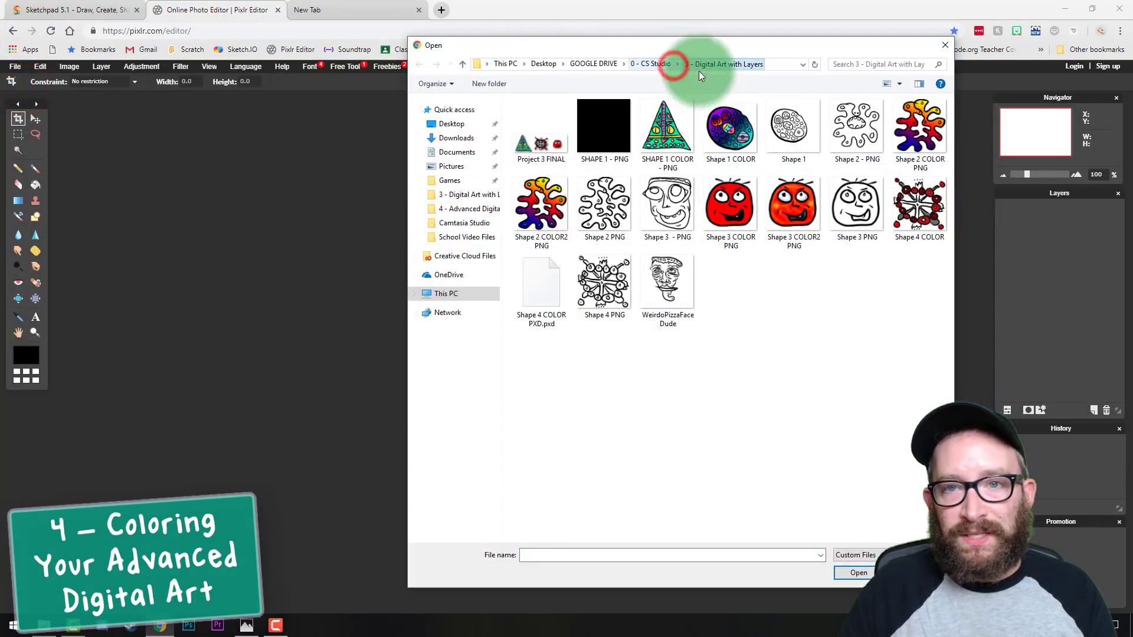
click(677, 63)
click(703, 127)
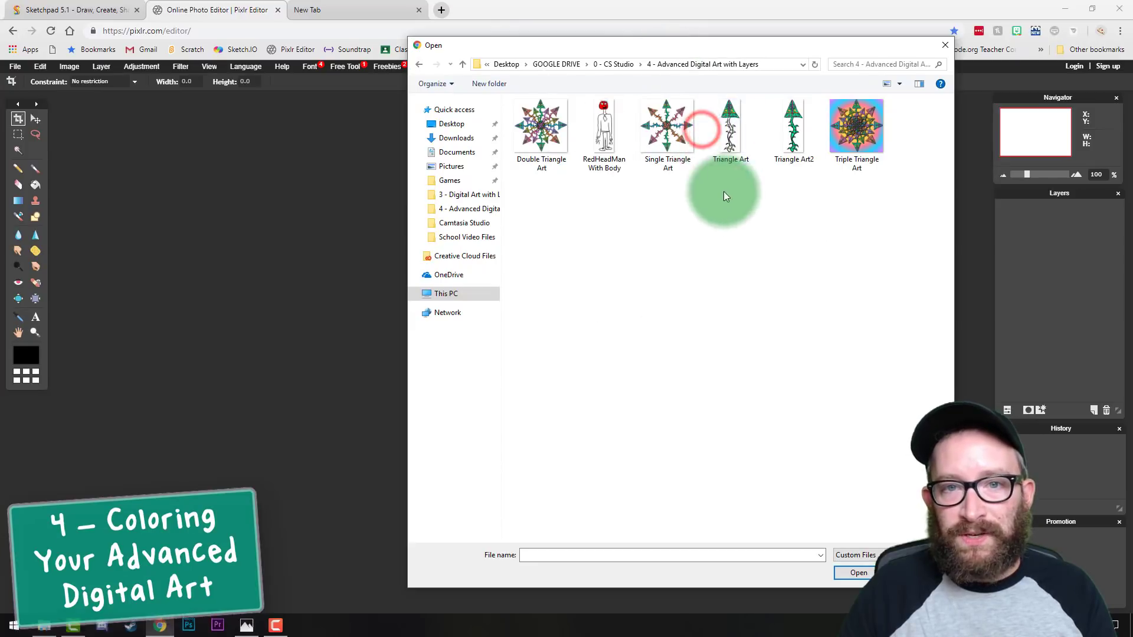
double_click(608, 133)
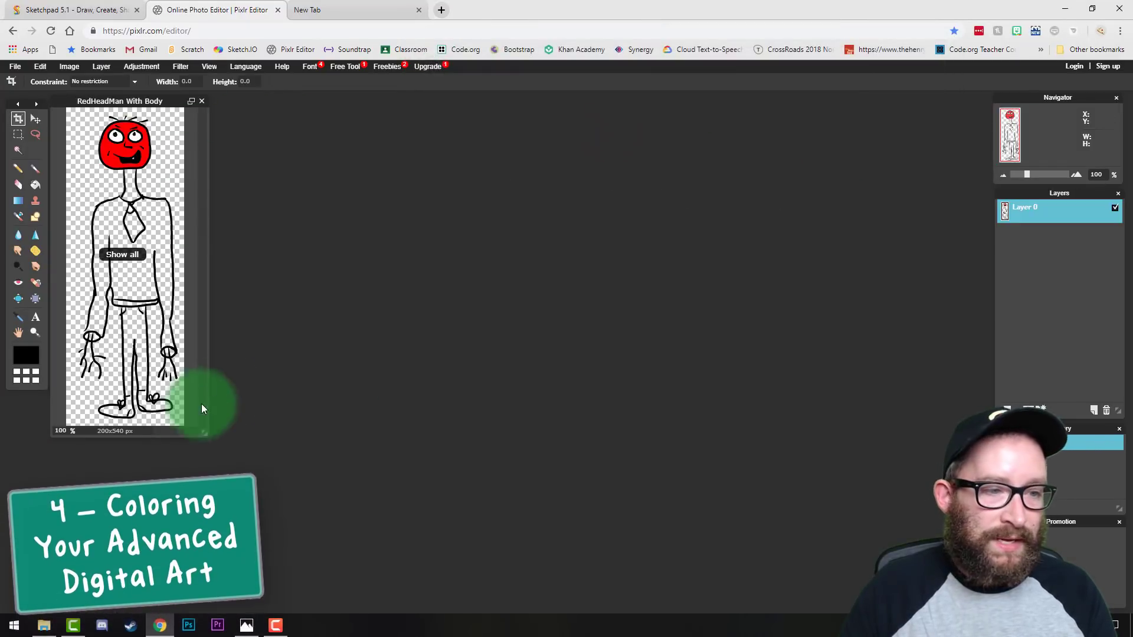
Enlarge the image window and add a new empty layer beneath the figure drawing's layer
drag(203, 436, 842, 610)
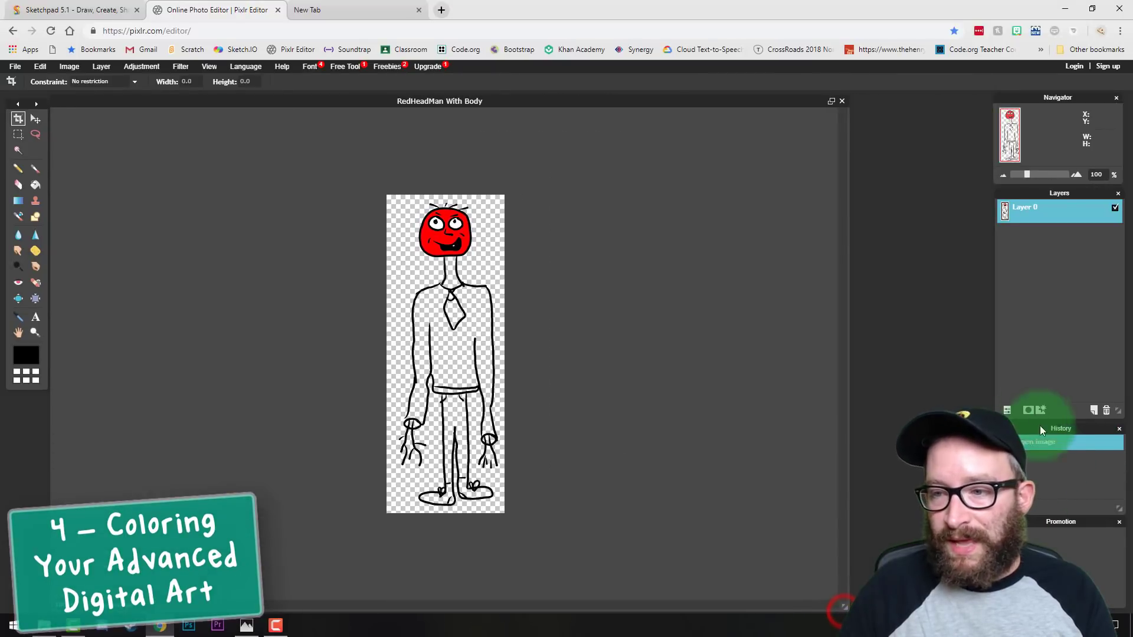
click(1094, 410)
drag(1026, 207, 1042, 253)
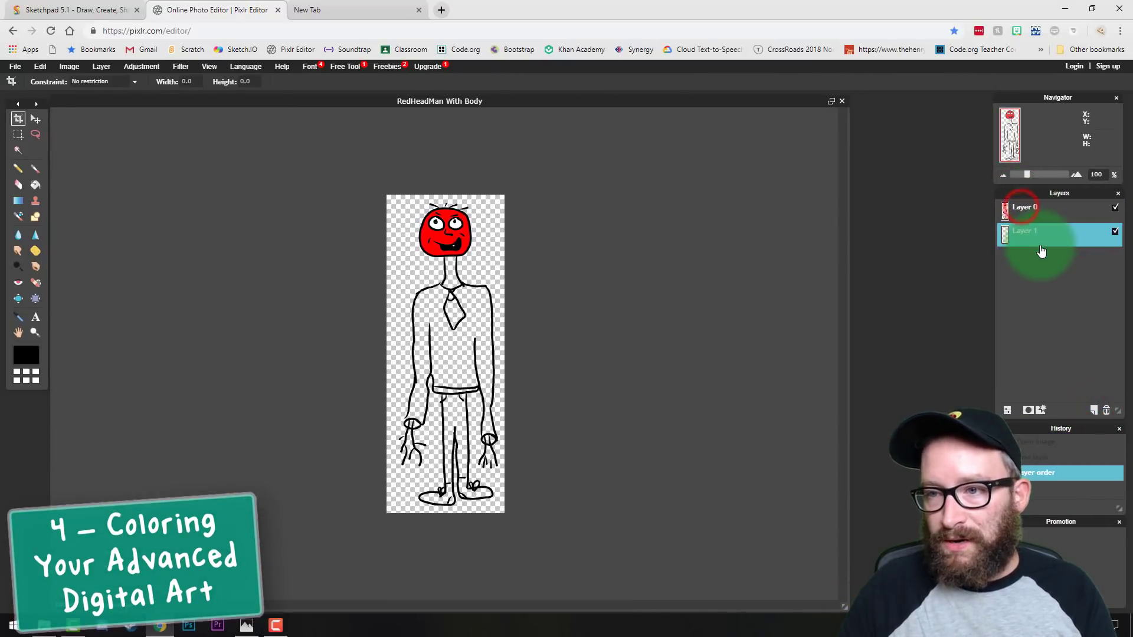
drag(1026, 175, 1042, 175)
drag(1012, 139, 1013, 127)
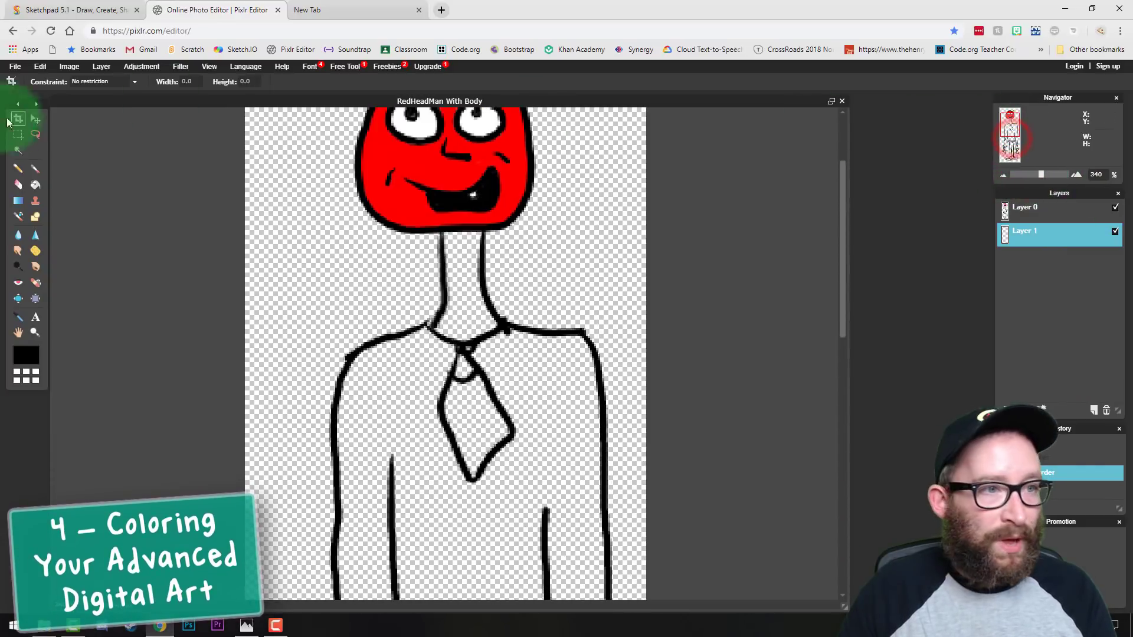
Paint the shirt's torso and upper sleeves white on Layer 1 with a 30 px brush at hardness 100
click(36, 172)
click(74, 81)
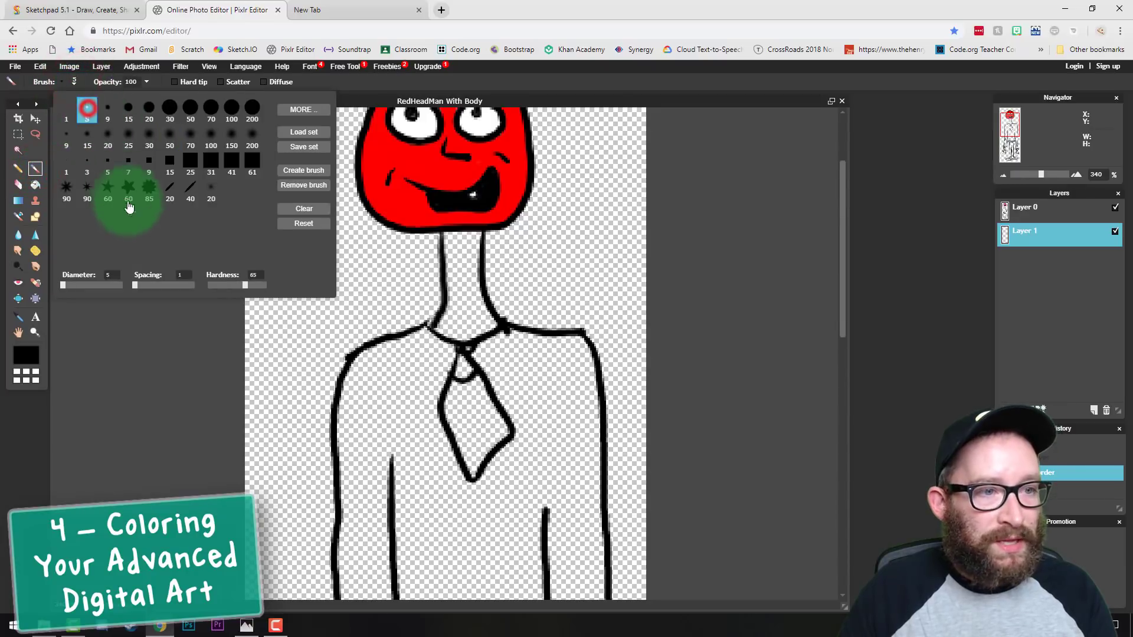
drag(244, 285, 296, 285)
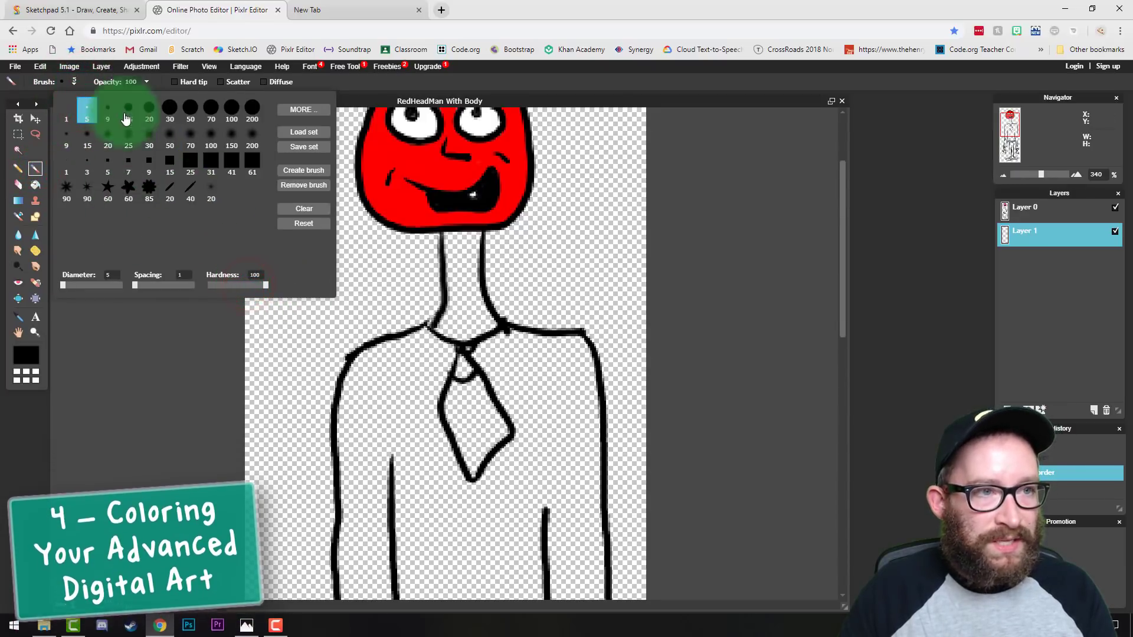
click(169, 112)
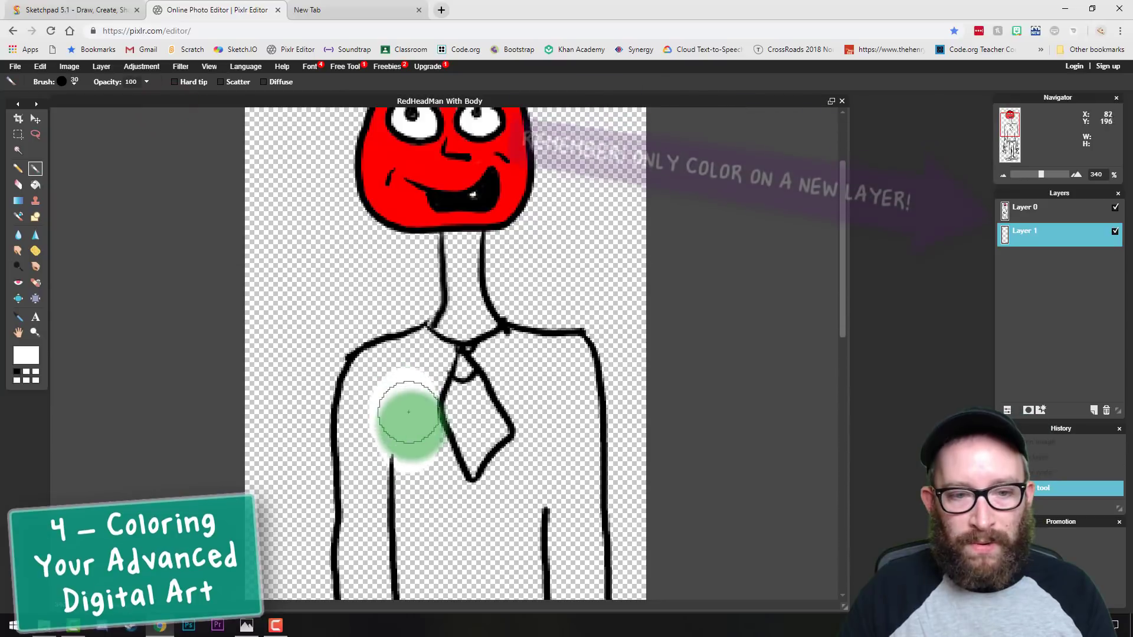
mouse_move(408, 411)
mouse_down()
mouse_move(443, 500)
mouse_move(498, 505)
mouse_move(536, 456)
mouse_move(525, 463)
mouse_move(543, 417)
mouse_move(515, 368)
mouse_move(543, 362)
mouse_up()
click(511, 479)
drag(569, 402, 572, 465)
scroll(566, 384, down, 6)
mouse_move(566, 164)
mouse_down()
mouse_move(579, 162)
mouse_move(575, 199)
mouse_up()
mouse_move(536, 169)
mouse_down()
mouse_move(539, 295)
mouse_move(374, 260)
mouse_move(366, 177)
mouse_up()
drag(1011, 142, 1010, 131)
mouse_move(420, 250)
mouse_down()
mouse_move(391, 257)
mouse_move(371, 360)
mouse_up()
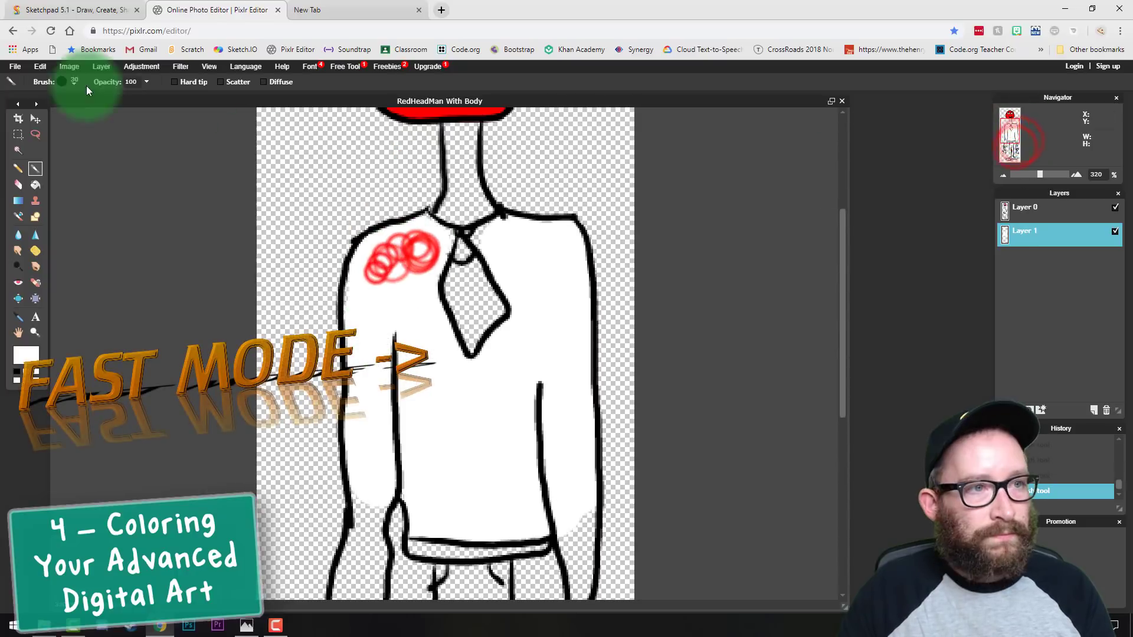
Fill the remaining gaps along the shirt's shoulders, collar and sleeve edges in white with a smaller hard brush, undoing the last stroke
click(76, 81)
click(99, 108)
click(259, 282)
drag(362, 256, 350, 383)
click(448, 243)
mouse_move(480, 245)
mouse_down()
mouse_move(504, 222)
mouse_move(511, 229)
mouse_up()
mouse_move(597, 414)
mouse_down()
mouse_move(599, 502)
mouse_move(587, 458)
mouse_up()
key(ctrl+z)
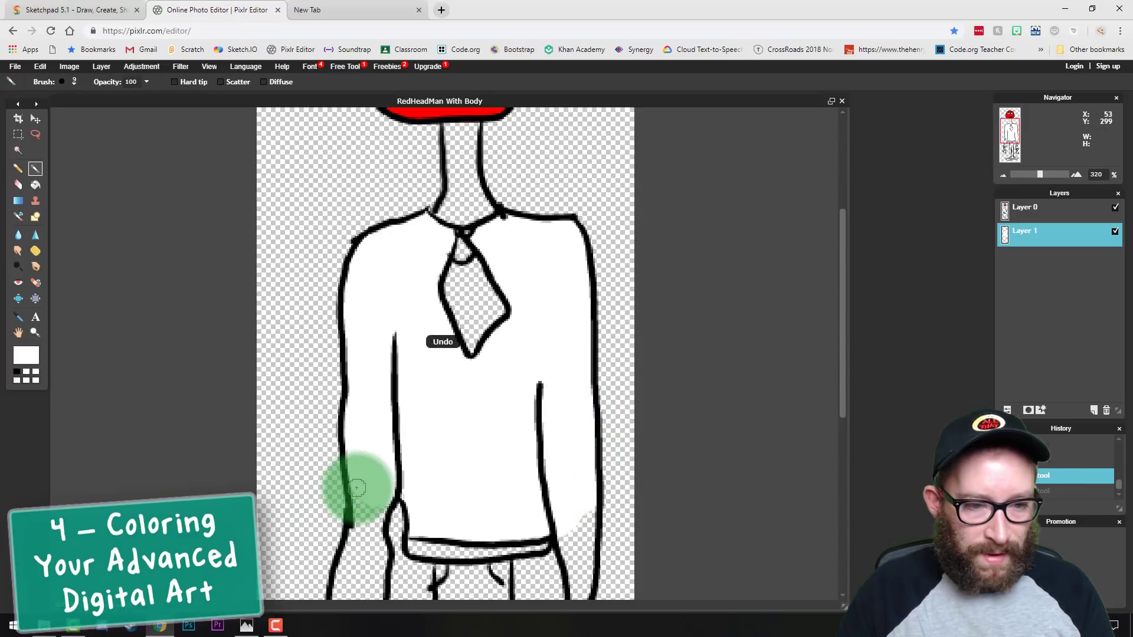
Paint both lower sleeves white down to the cuffs, using a finer brush for the edges
mouse_move(358, 491)
mouse_down()
mouse_move(356, 540)
mouse_move(381, 501)
mouse_move(368, 519)
mouse_up()
drag(1004, 134, 1004, 154)
mouse_move(354, 200)
mouse_down()
mouse_move(342, 242)
mouse_move(381, 202)
mouse_move(367, 254)
mouse_up()
mouse_move(570, 349)
mouse_down()
mouse_move(586, 326)
mouse_move(575, 179)
mouse_up()
click(72, 79)
click(91, 109)
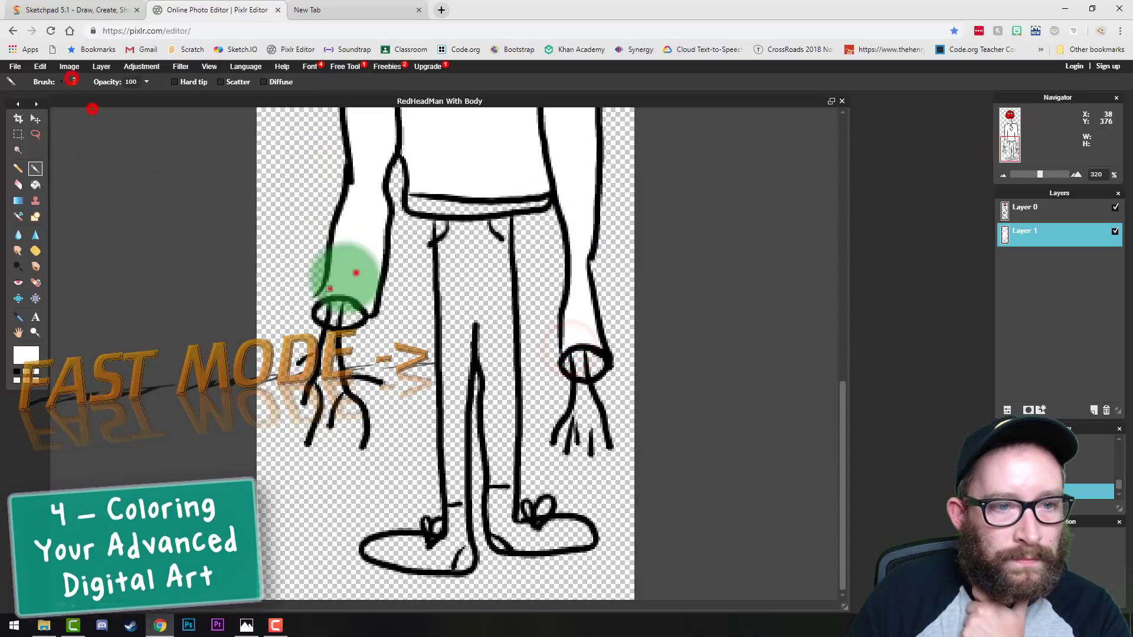
Choose a light blue and paint the knot of the tie
drag(1014, 154, 1014, 136)
click(28, 352)
click(459, 350)
click(520, 309)
click(699, 450)
drag(462, 229, 463, 245)
Choose a bright green and paint both trouser legs with a 15 px brush
drag(1011, 139, 1011, 154)
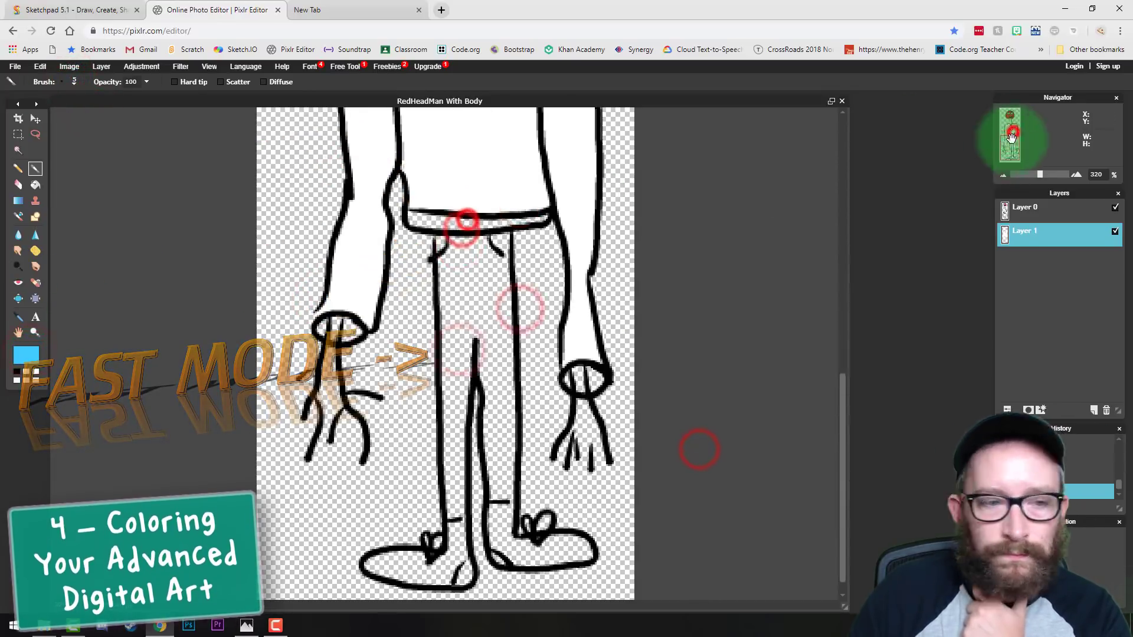
click(23, 353)
click(552, 309)
click(695, 421)
click(82, 79)
click(125, 109)
click(449, 268)
drag(462, 248, 477, 248)
drag(503, 487, 480, 331)
mouse_move(480, 331)
mouse_down()
mouse_move(446, 337)
mouse_move(455, 499)
mouse_up()
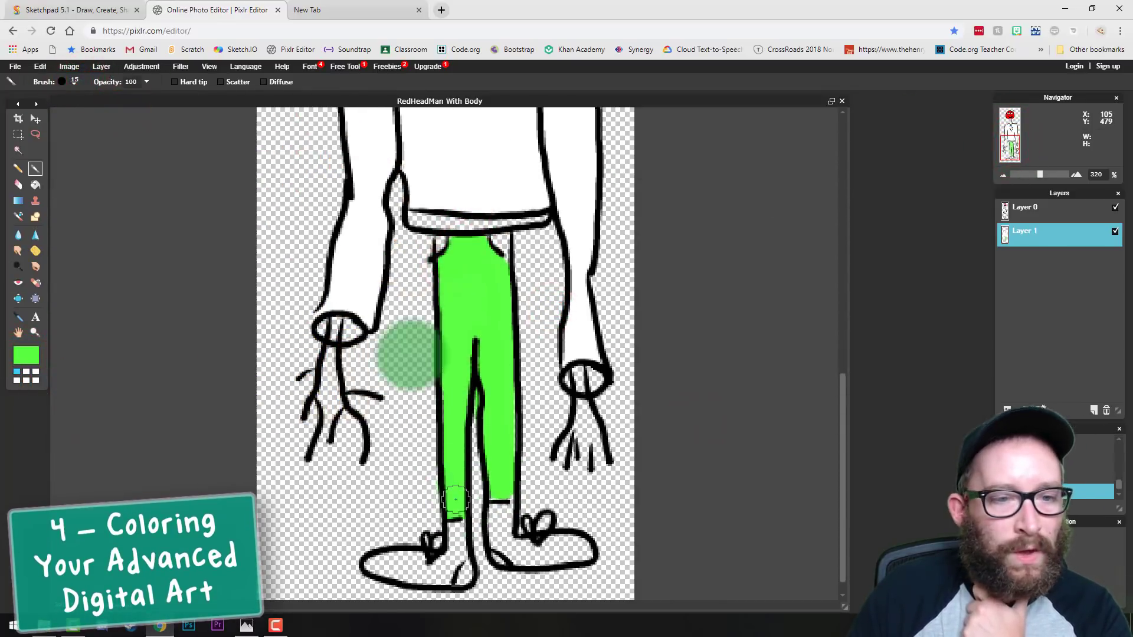
Erase the green overspill outside the trouser legs with a 15 px eraser at hardness 100
click(73, 84)
drag(239, 284, 266, 285)
click(129, 106)
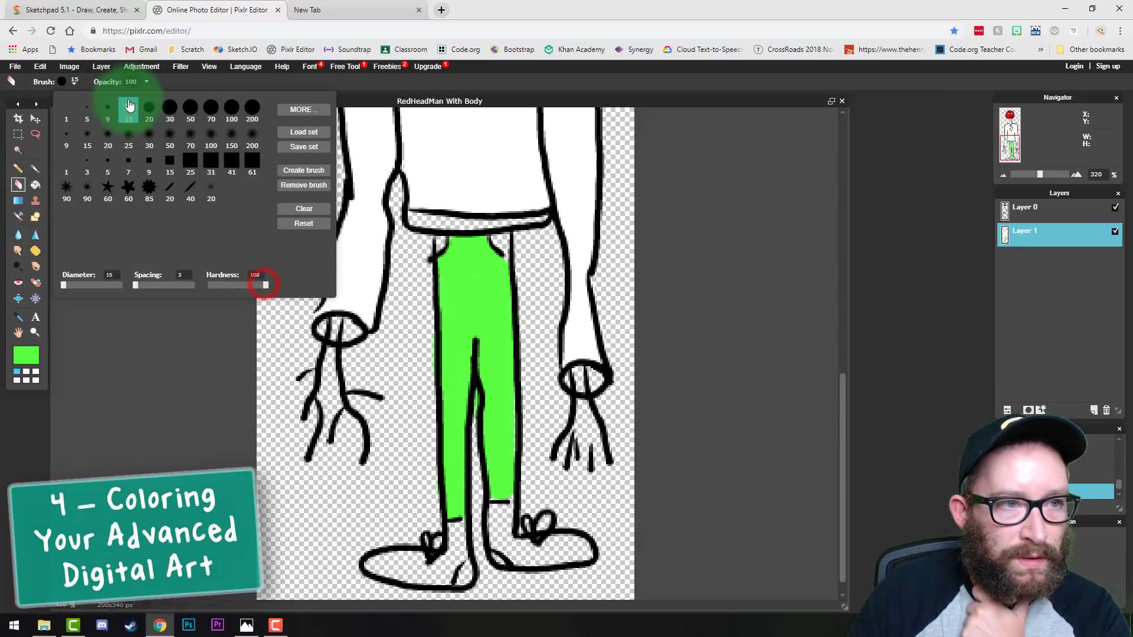
click(426, 487)
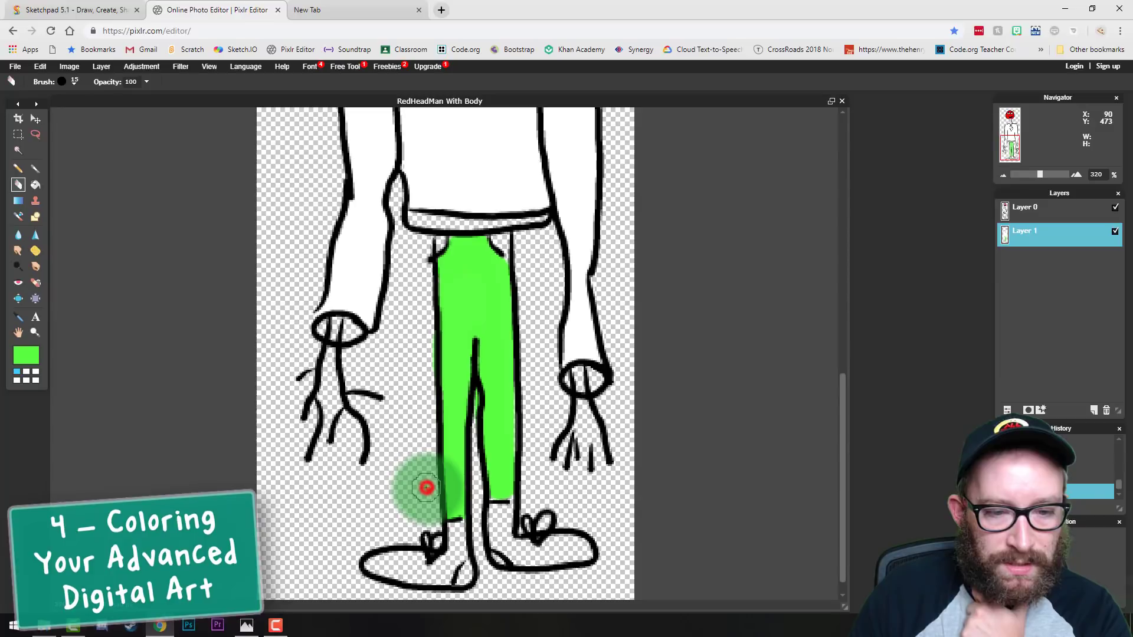
click(427, 500)
drag(422, 330, 422, 378)
click(531, 300)
Erase the green between the trouser legs with a 1 px eraser
click(73, 83)
click(63, 284)
click(68, 109)
drag(476, 412, 476, 391)
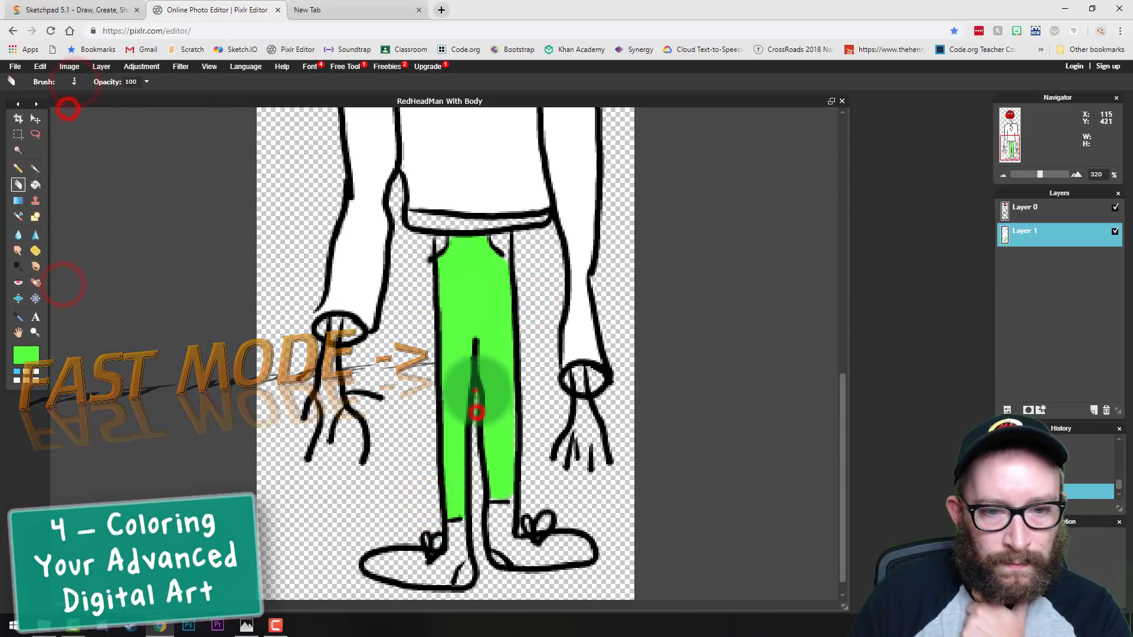
Paint the two trouser pockets in a darker green with a 5 px brush
click(26, 355)
click(517, 272)
click(695, 414)
click(33, 169)
click(74, 79)
click(87, 104)
drag(1042, 175, 1069, 175)
drag(1011, 148, 1011, 142)
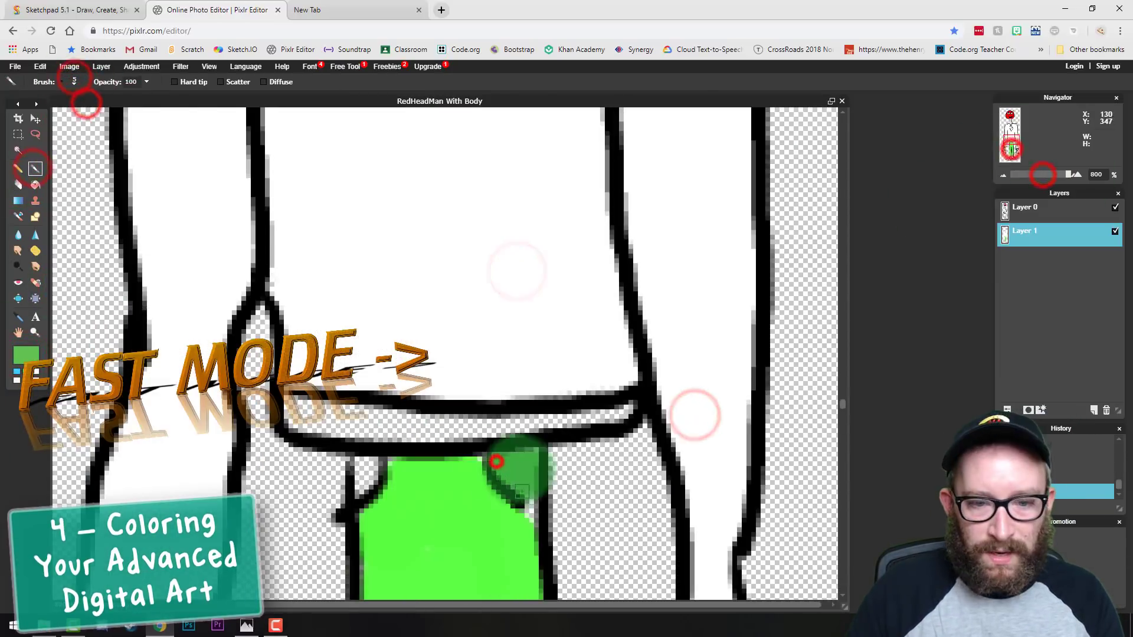
drag(522, 492, 515, 460)
drag(361, 458, 379, 463)
click(392, 462)
click(478, 461)
click(524, 517)
click(362, 569)
Choose a tan brown and paint the belt strip below the shirt
drag(1014, 140, 1014, 141)
click(37, 371)
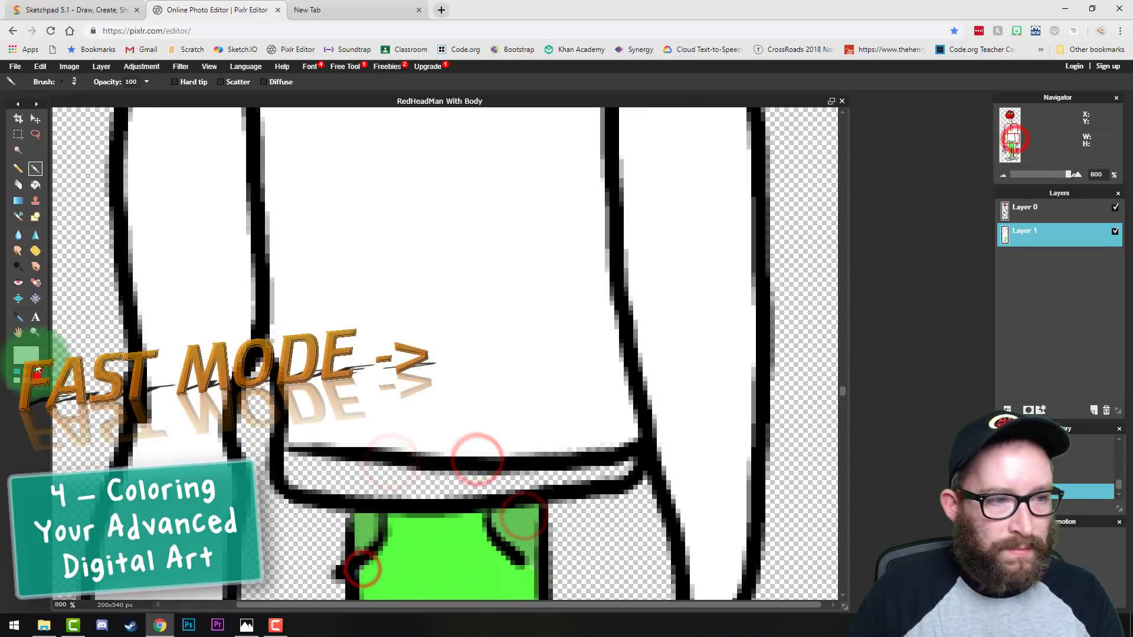
click(26, 355)
click(470, 222)
click(526, 235)
click(513, 268)
click(688, 416)
mouse_move(287, 462)
mouse_down()
mouse_move(472, 485)
mouse_move(631, 465)
mouse_up()
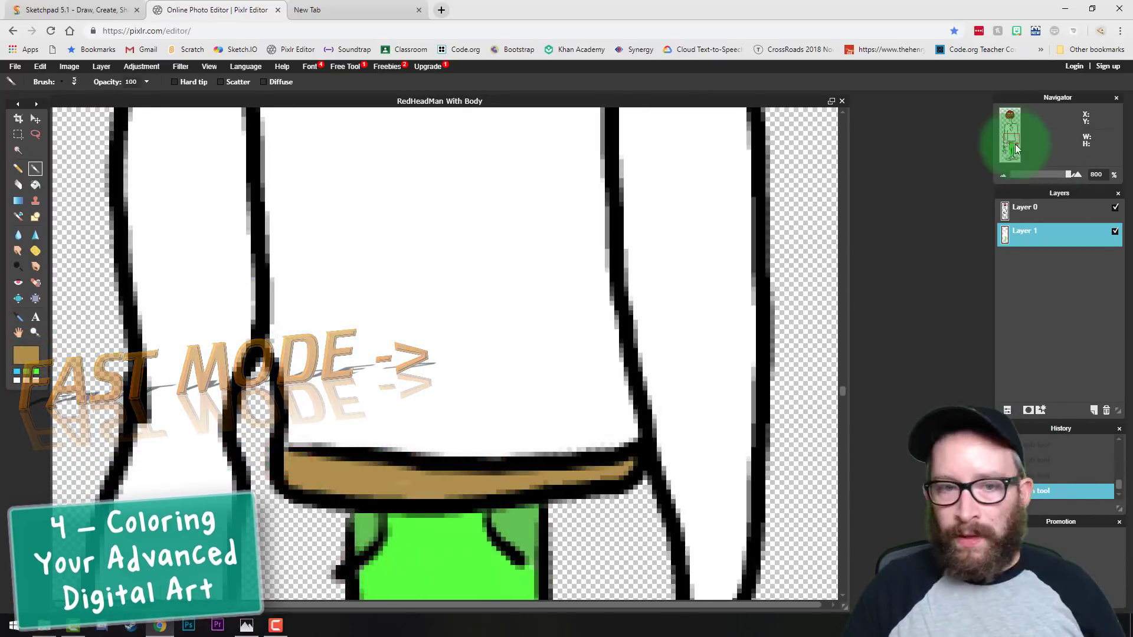
Sample the tie knot's light blue and mix a darker shade of it as the paint color
drag(1015, 142, 1012, 127)
double_click(18, 373)
click(648, 417)
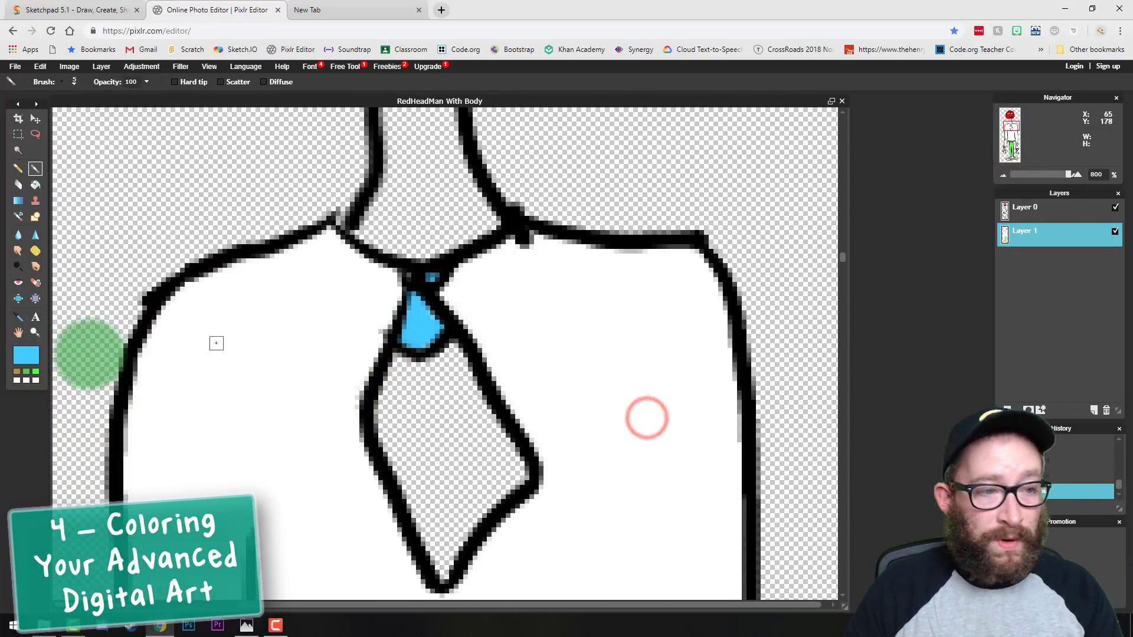
click(18, 380)
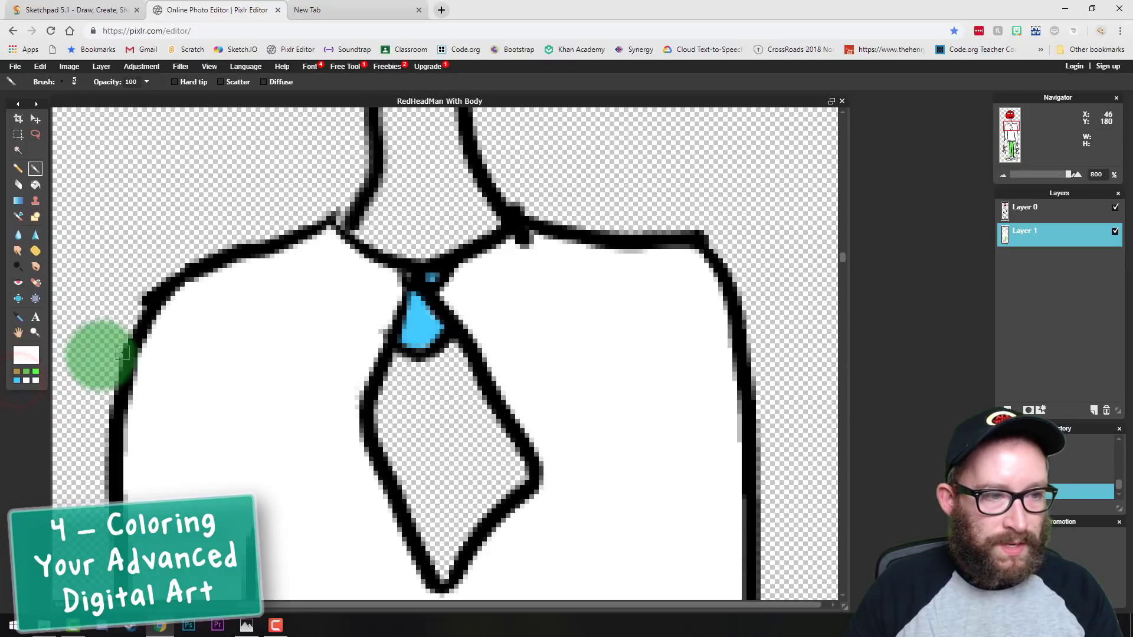
click(26, 354)
click(407, 332)
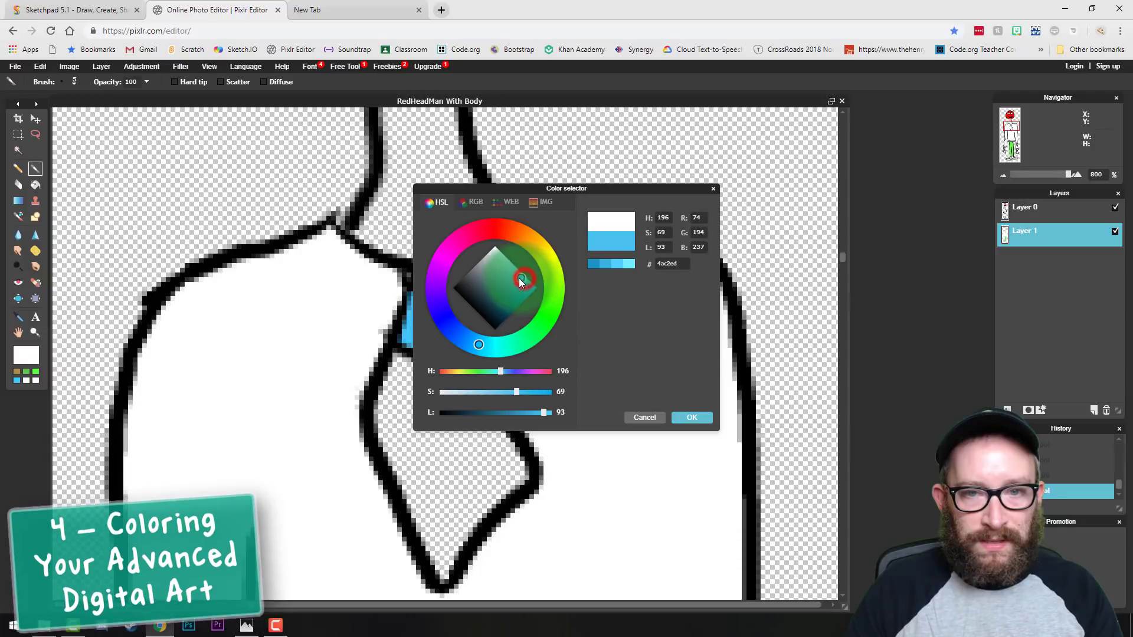
click(697, 418)
Try painting along the inner edge of the tie with the darker blue, then undo the strokes
drag(405, 359, 444, 560)
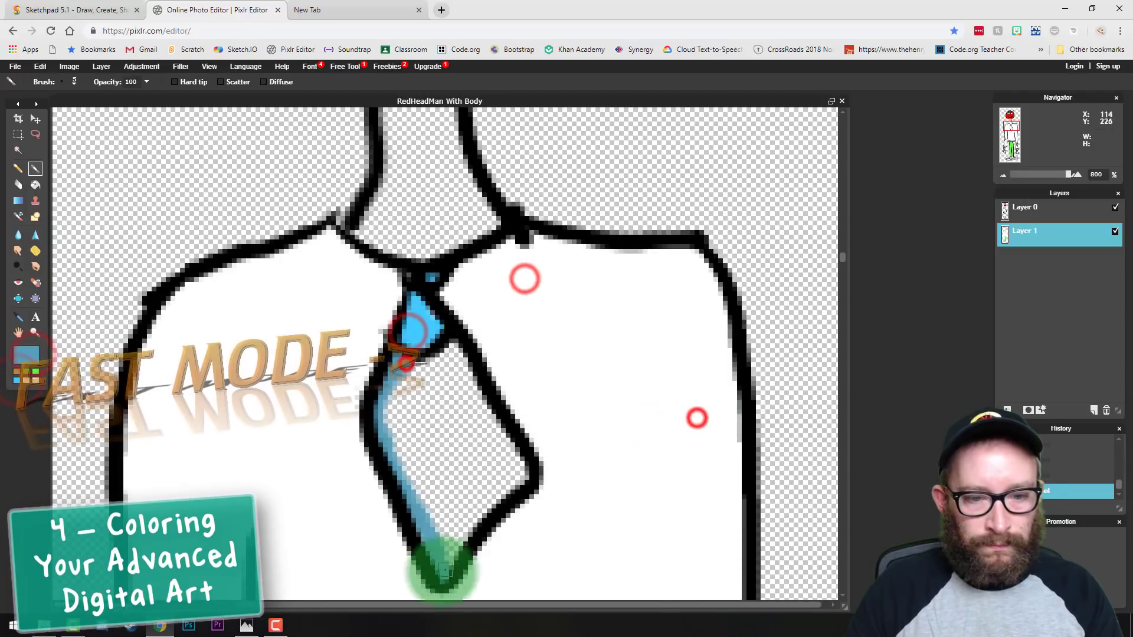
click(442, 559)
key(ctrl+z)
key(ctrl+z)
Fill the long part of the tie with the darker blue after adjusting the brush, and touch up around the knot
click(74, 80)
drag(415, 425, 392, 446)
mouse_move(392, 444)
mouse_down()
mouse_move(494, 497)
mouse_move(499, 470)
mouse_move(445, 529)
mouse_move(402, 458)
mouse_move(447, 351)
mouse_up()
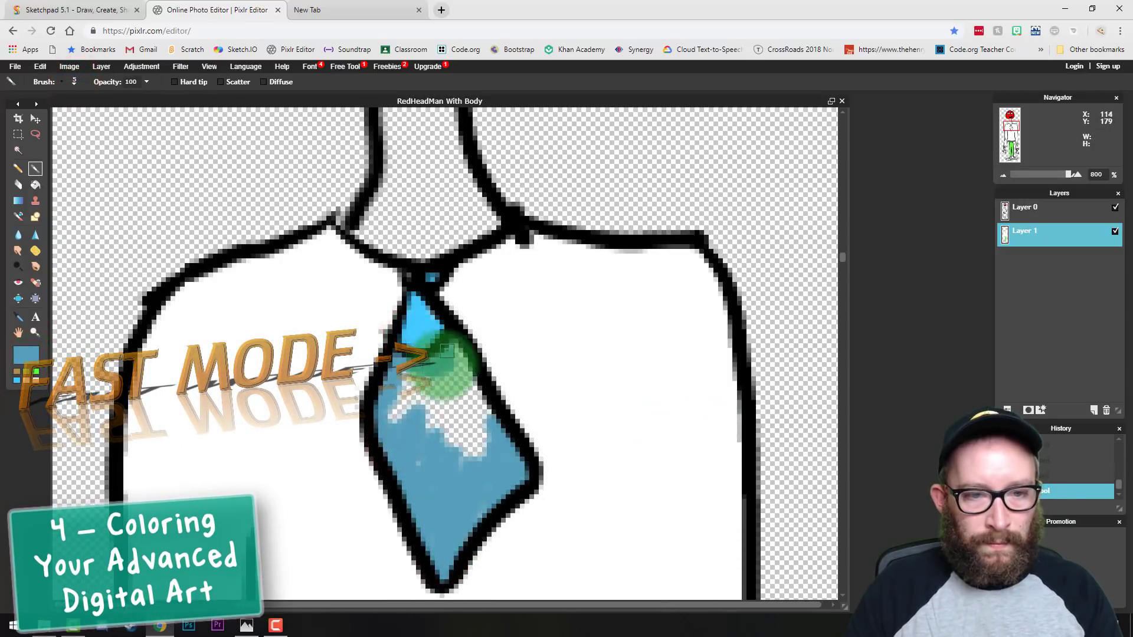
drag(441, 391, 494, 465)
click(413, 275)
click(433, 277)
drag(438, 322, 433, 339)
Choose a pale pink and paint the openings of both sleeves
drag(1043, 175, 1029, 175)
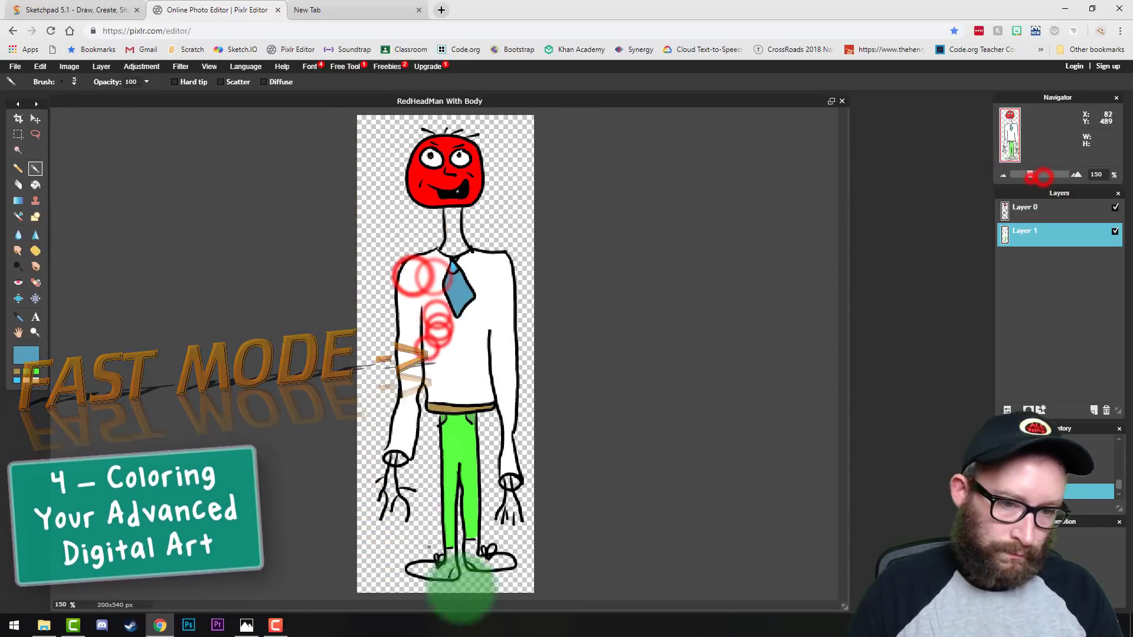
click(25, 381)
click(29, 357)
drag(495, 254, 490, 263)
click(692, 417)
click(392, 457)
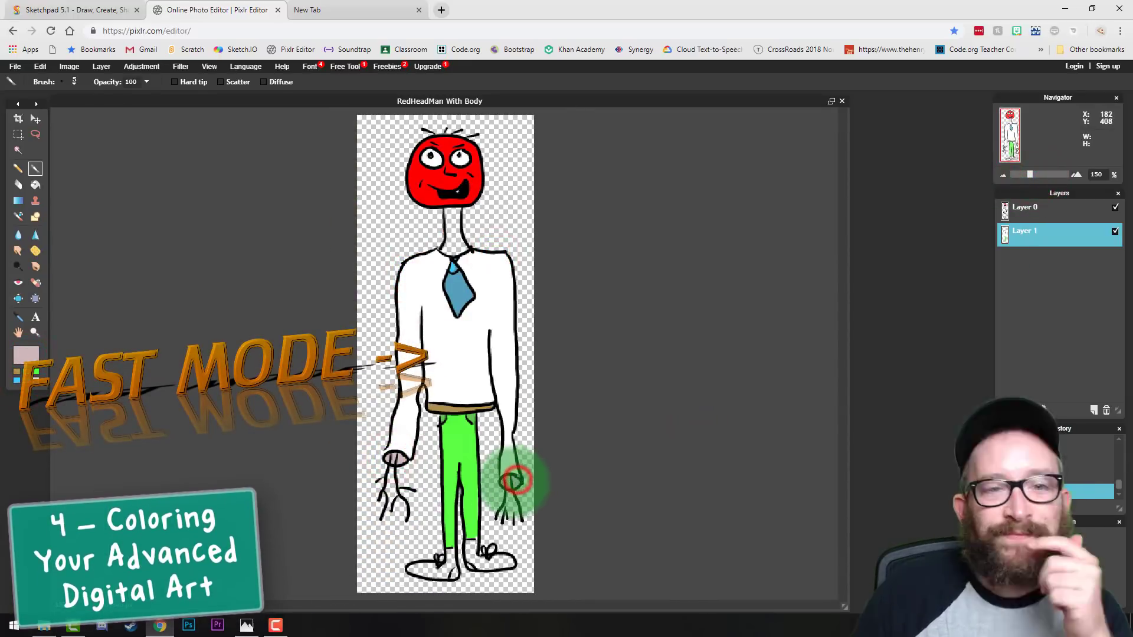
Paint the neck with red sampled from the head and erase the overspill beside it
click(19, 316)
click(432, 196)
click(35, 169)
click(62, 82)
click(111, 114)
drag(1031, 175, 1061, 175)
drag(1014, 139, 1013, 124)
mouse_move(457, 292)
mouse_down()
mouse_move(456, 436)
mouse_move(535, 458)
mouse_up()
key(ctrl+z)
drag(503, 290, 534, 454)
mouse_move(454, 290)
mouse_down()
mouse_move(455, 374)
mouse_move(481, 381)
mouse_move(479, 301)
mouse_up()
click(18, 184)
drag(433, 407, 432, 422)
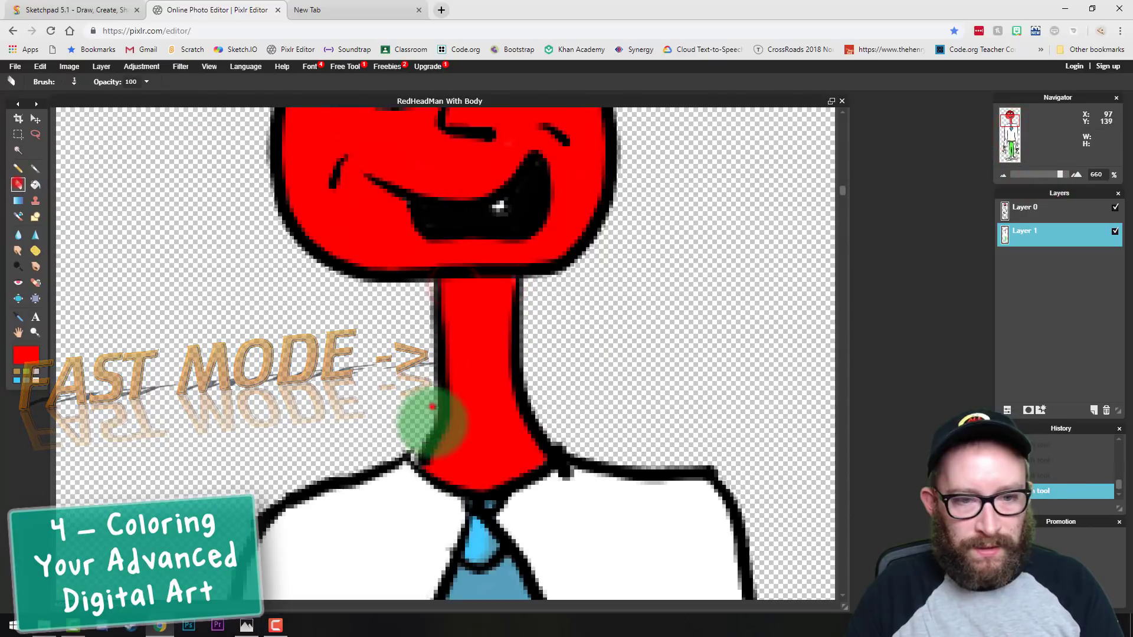
Paint both shoes and ankles tan brown, leaving the heel patches unpainted
mouse_move(1057, 175)
mouse_down()
mouse_move(1030, 175)
mouse_move(1069, 174)
mouse_up()
click(16, 372)
click(36, 169)
click(74, 79)
drag(1010, 135, 1009, 156)
mouse_move(397, 450)
mouse_down()
mouse_move(536, 449)
mouse_move(437, 463)
mouse_up()
drag(646, 337, 796, 452)
drag(1011, 158, 1015, 158)
drag(573, 430, 708, 437)
Fill the gap above the trouser hem with the trousers' sampled green and touch up the remaining spots
click(34, 371)
click(18, 317)
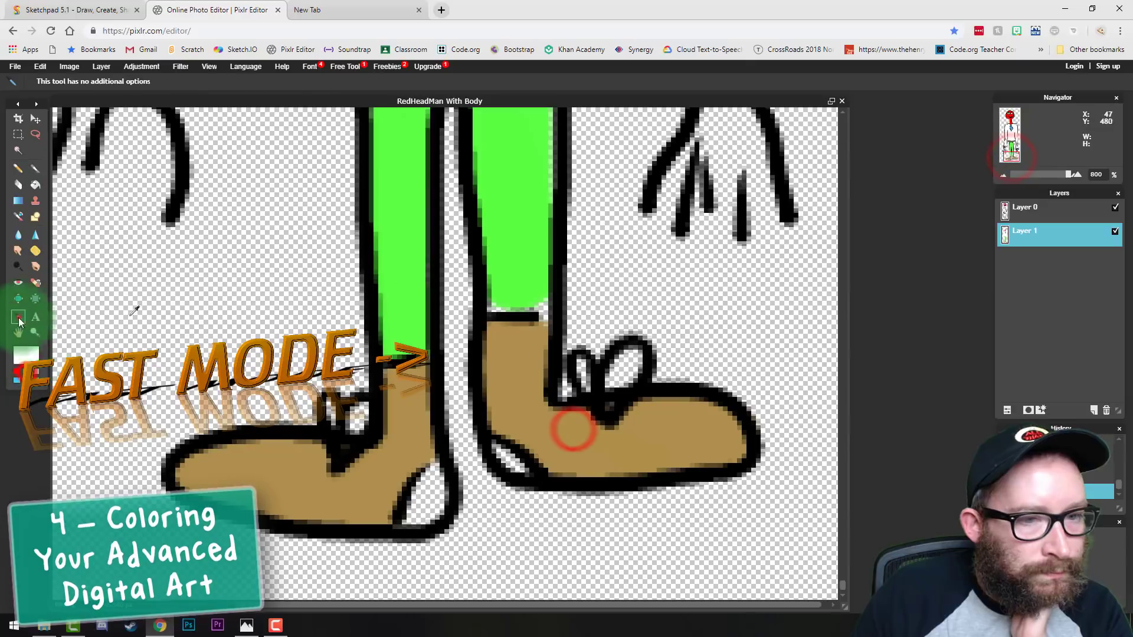
click(412, 319)
click(35, 169)
drag(503, 299, 542, 300)
drag(1009, 152, 1009, 143)
click(534, 461)
click(386, 454)
Mix a darker brown and paint the heel patches of both shoes
drag(1061, 173, 1041, 174)
click(30, 359)
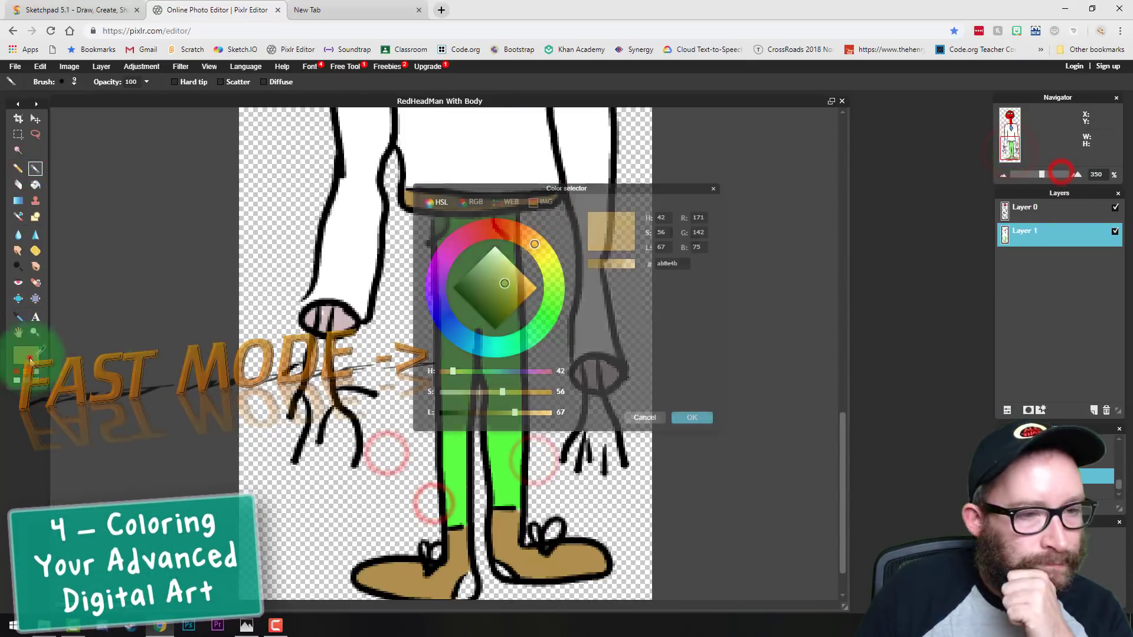
click(691, 417)
click(35, 169)
drag(506, 576, 467, 586)
click(73, 82)
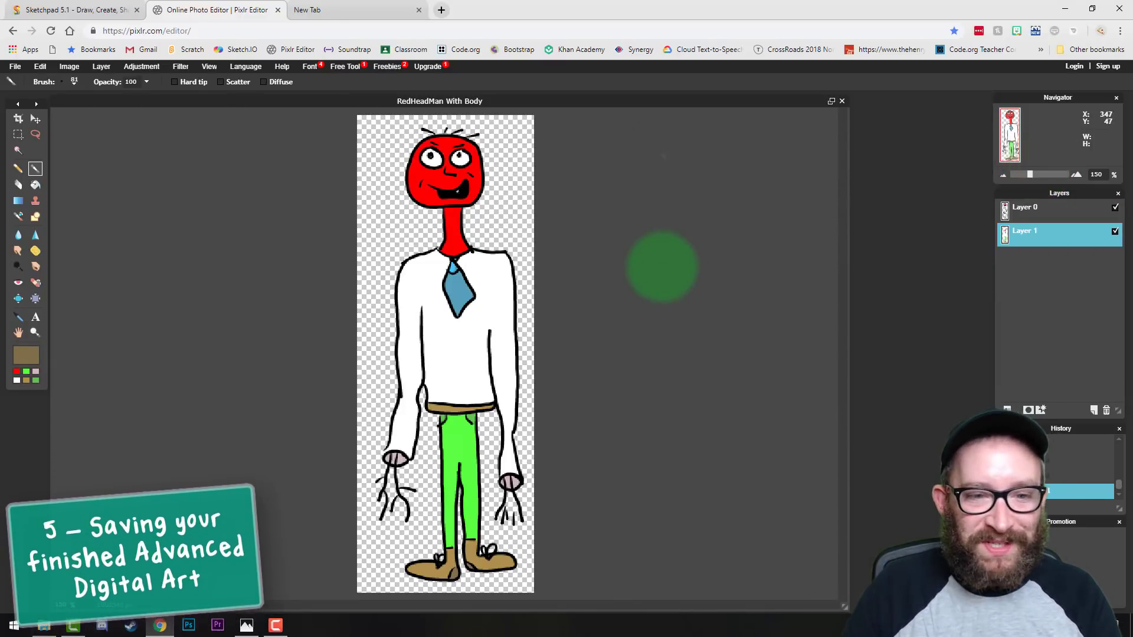
Save the image as a PNG named "RedHeadMan With Body COLOR" in "4 - Advanced Digital Art with Layers" and close it
click(16, 66)
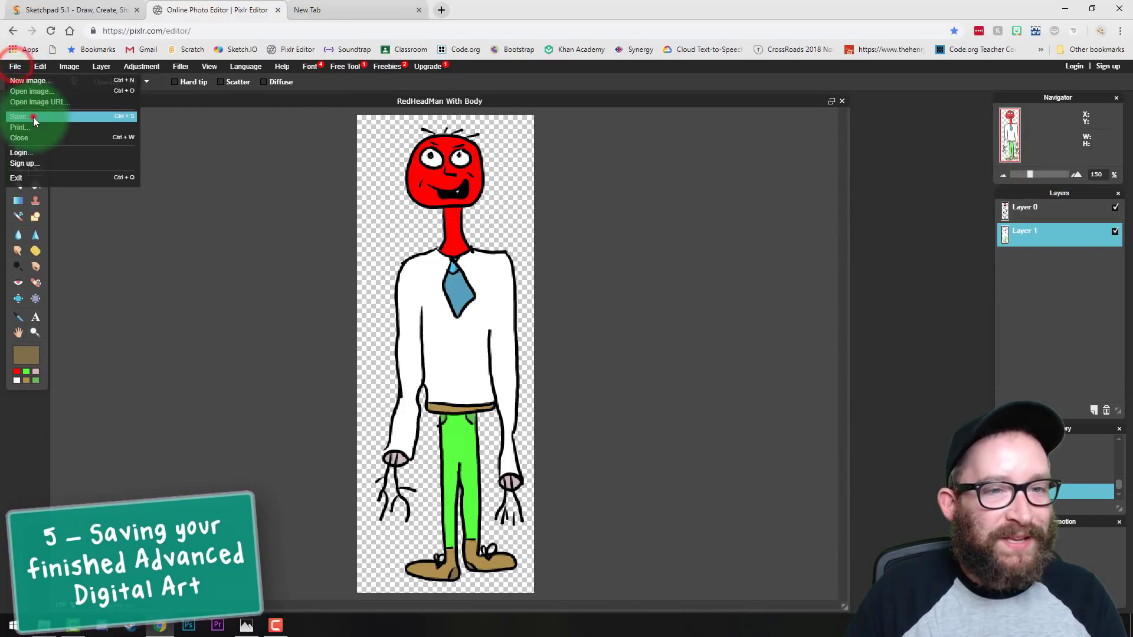
click(33, 117)
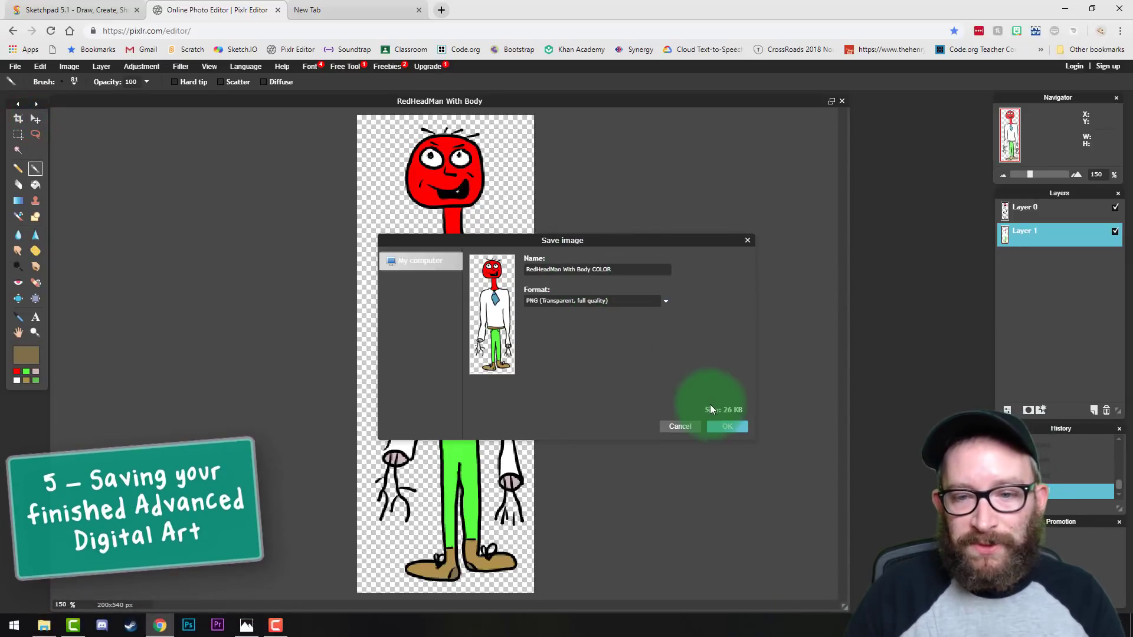
click(729, 427)
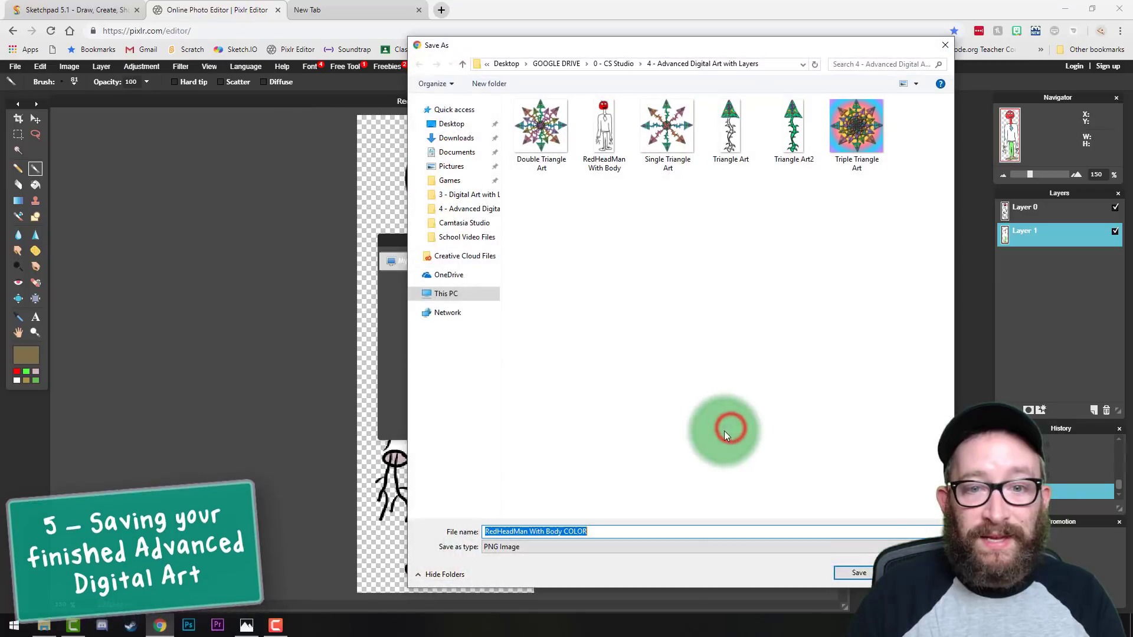
click(857, 573)
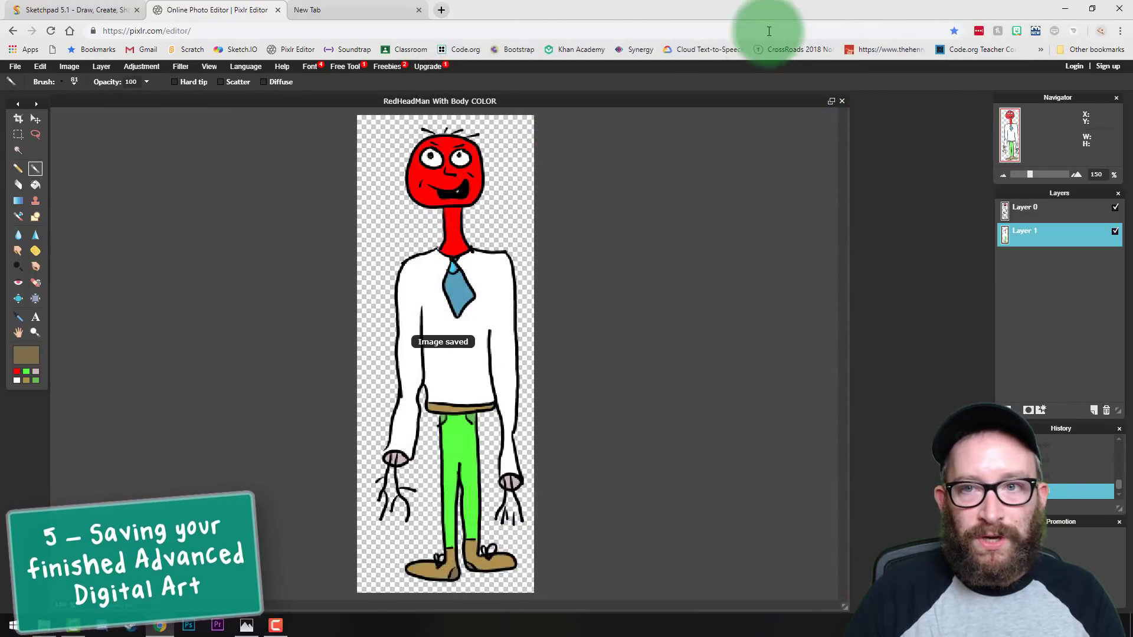
click(842, 101)
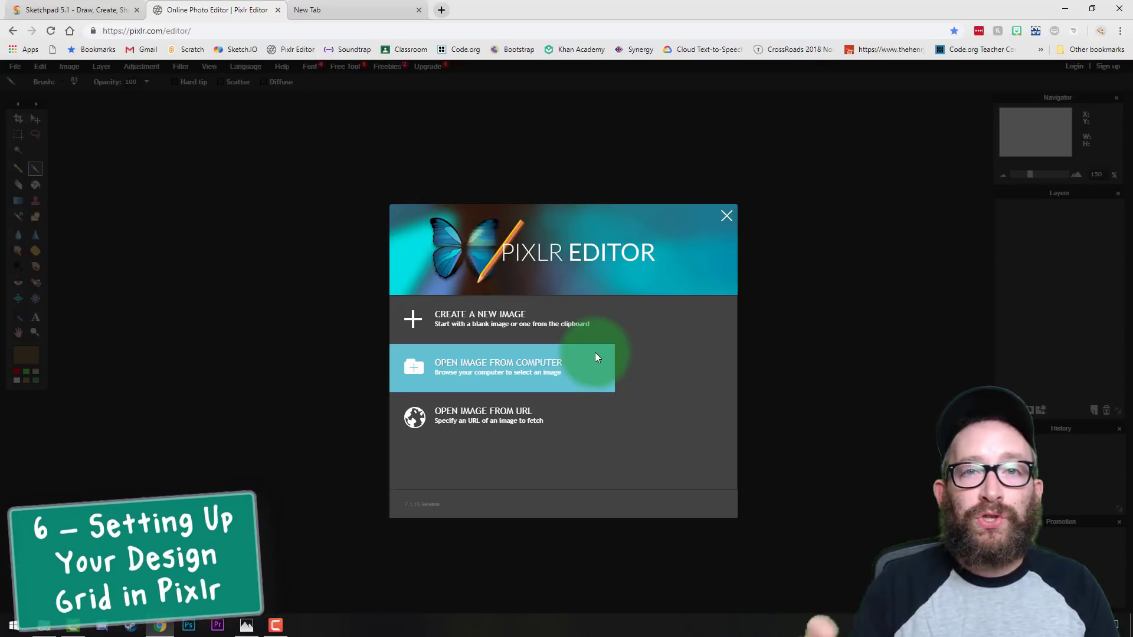
Open "1080x1080 Semi-Transparent Design Grid" from the GOOGLE DRIVE folder and move its window to the middle of the workspace
click(595, 354)
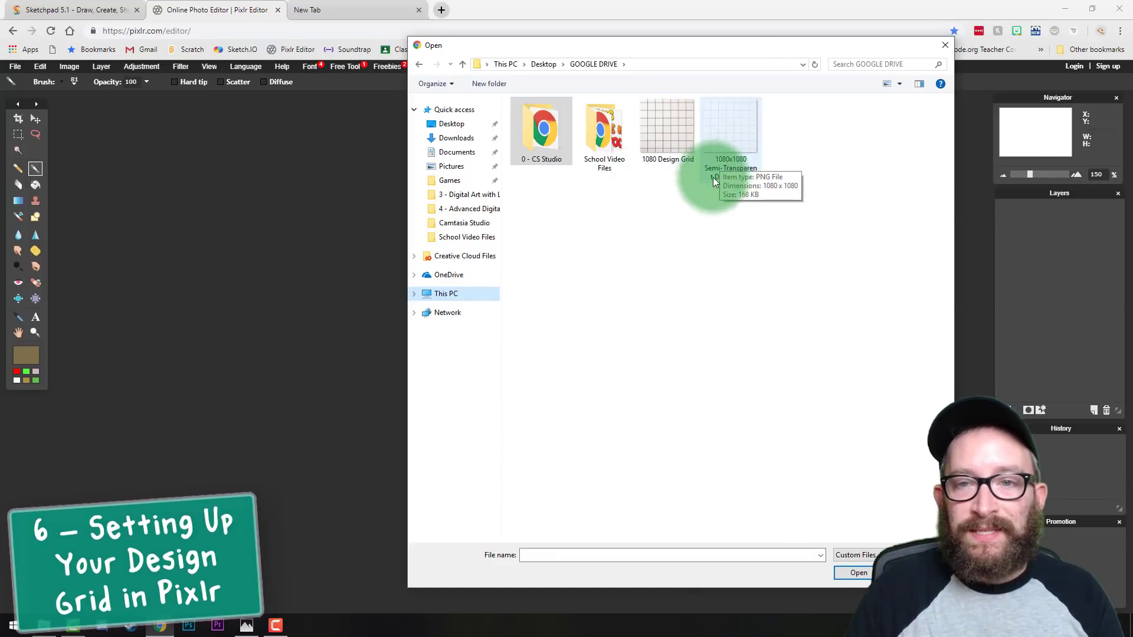
double_click(745, 132)
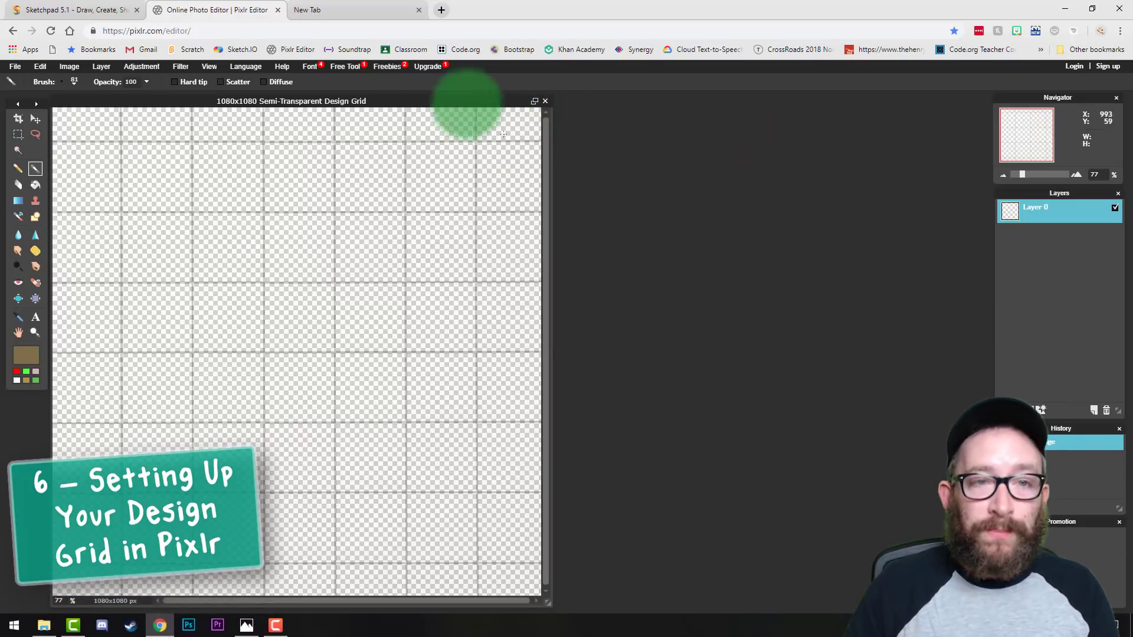
drag(407, 97, 596, 96)
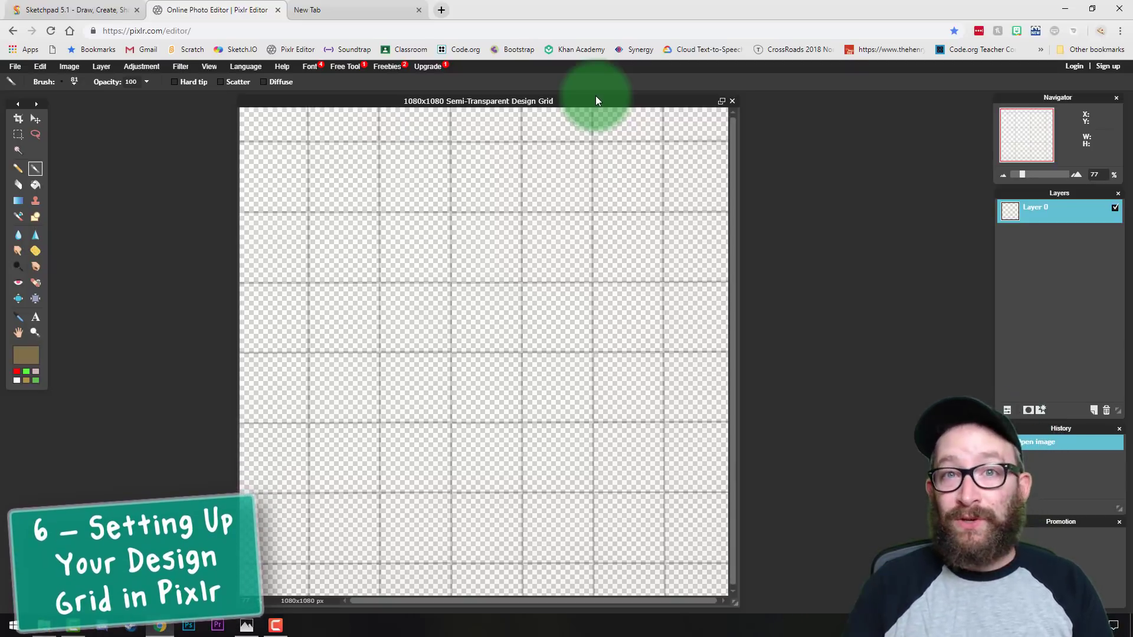
drag(568, 100, 588, 100)
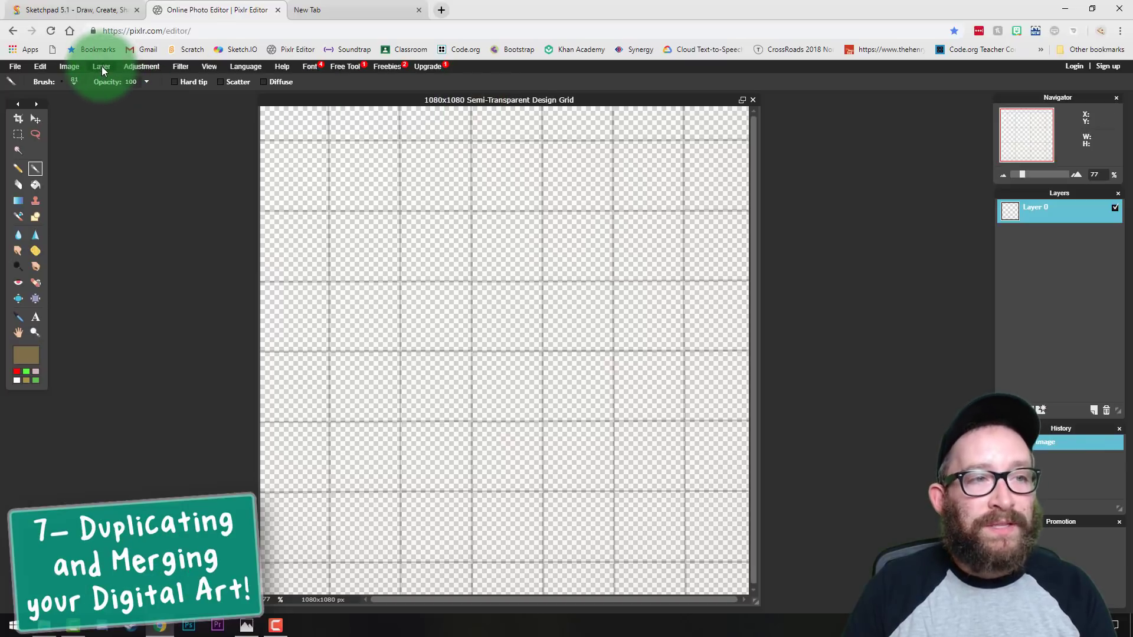
Add "RedHeadMan With Body COLOR" from "4 - Advanced Digital Art with Layers" as a layer and move the figure to the grid's upper center
click(102, 66)
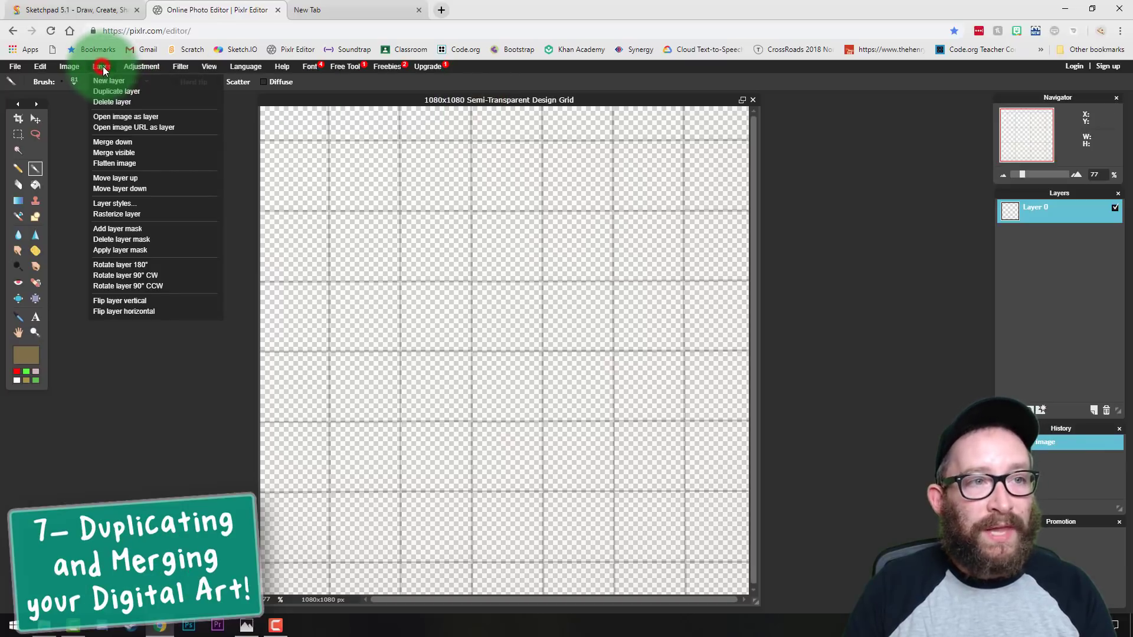
click(112, 117)
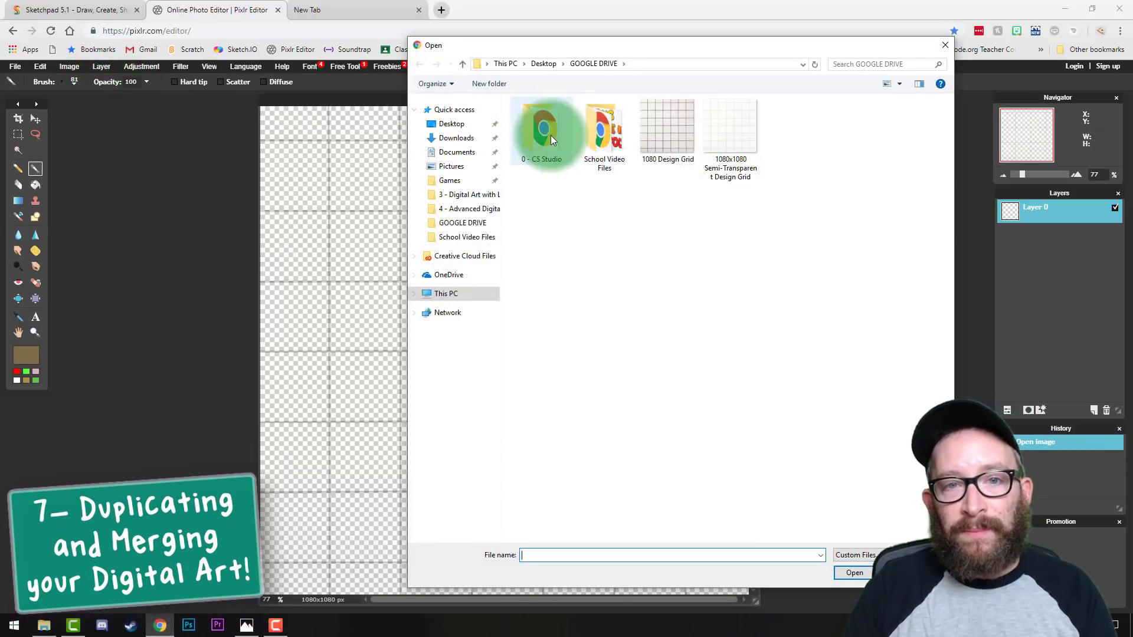
double_click(551, 136)
double_click(784, 135)
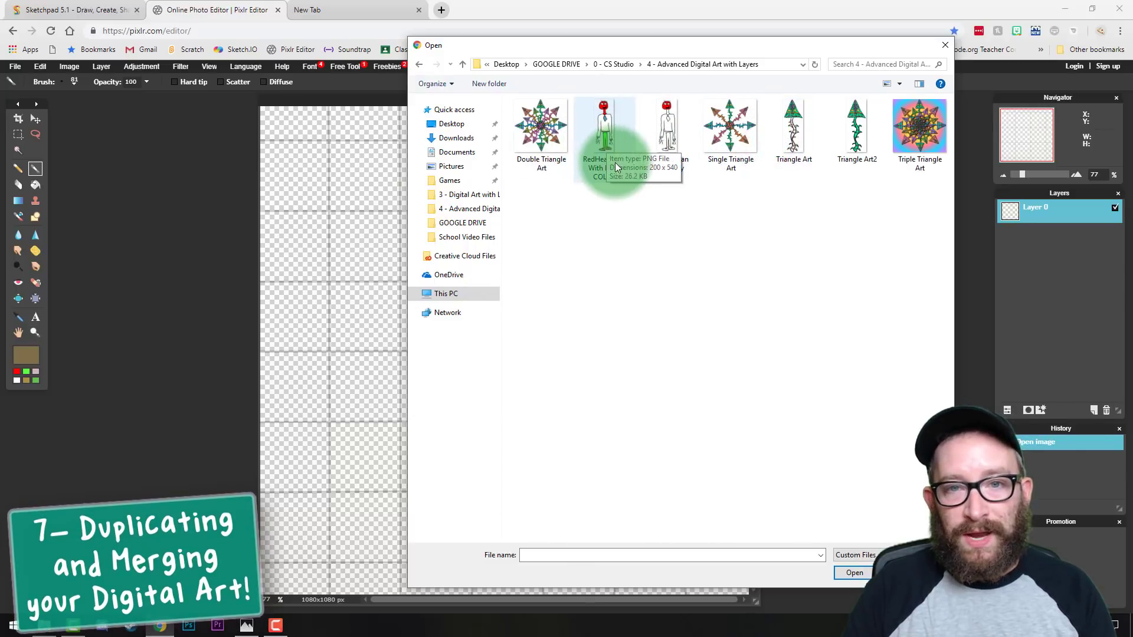
double_click(607, 130)
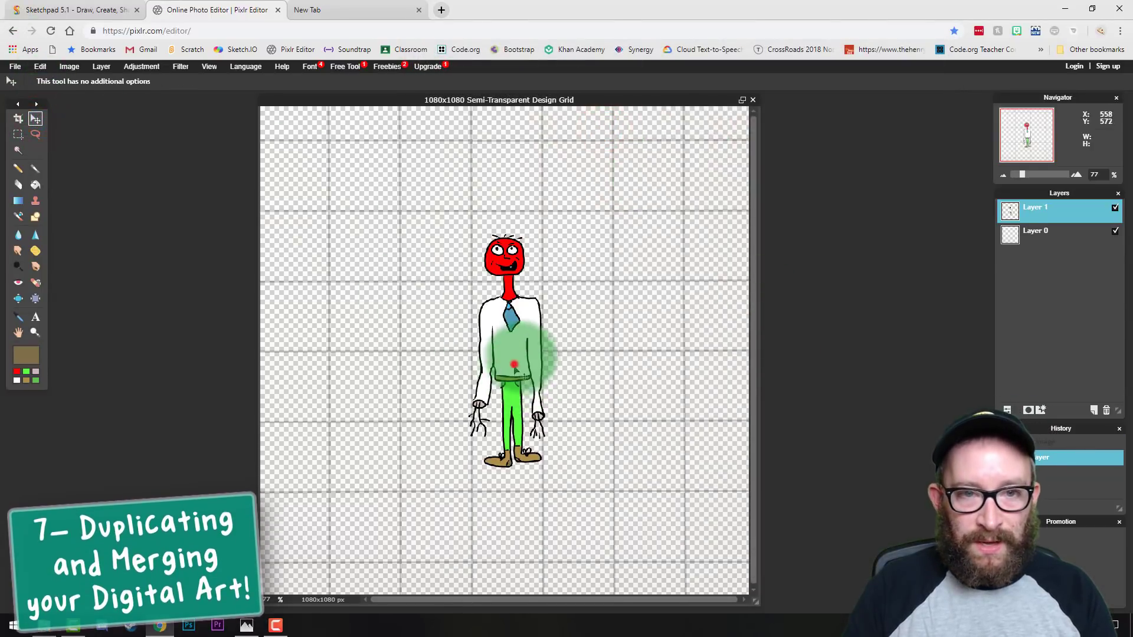
drag(514, 367, 499, 216)
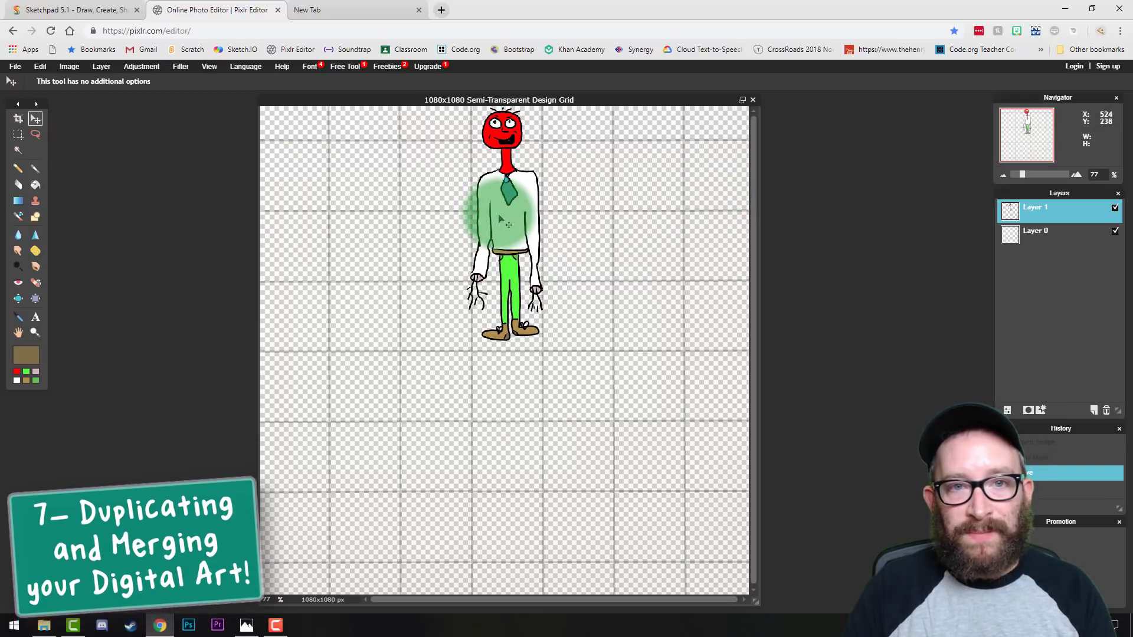
drag(498, 215, 499, 215)
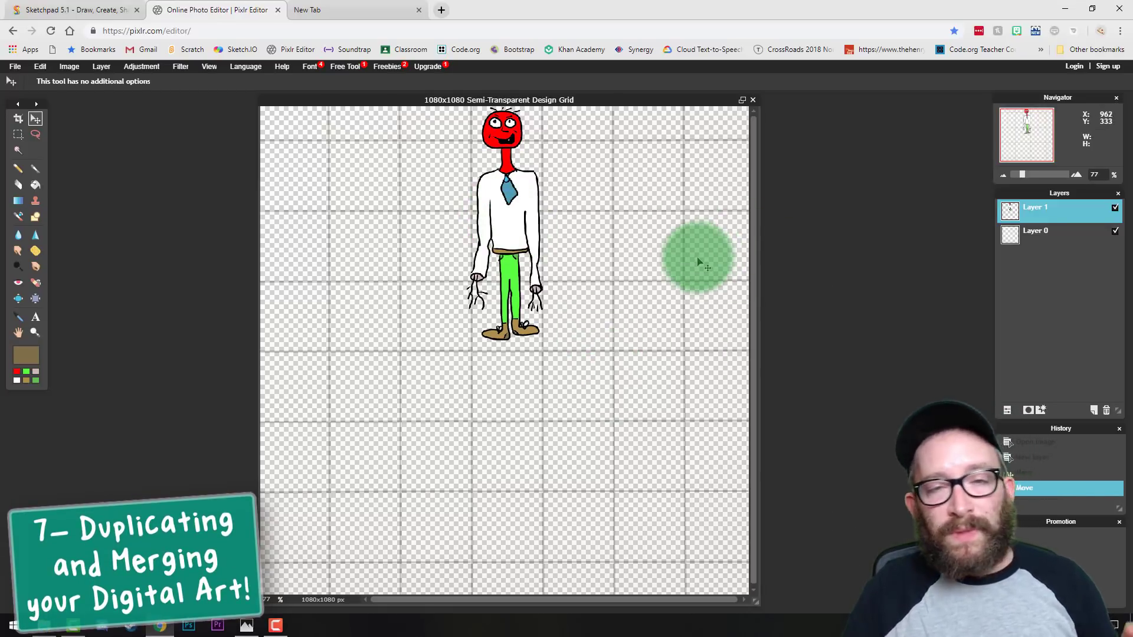
Duplicate the figure's layer and rotate the copy 180° with Free transform
right_click(1037, 212)
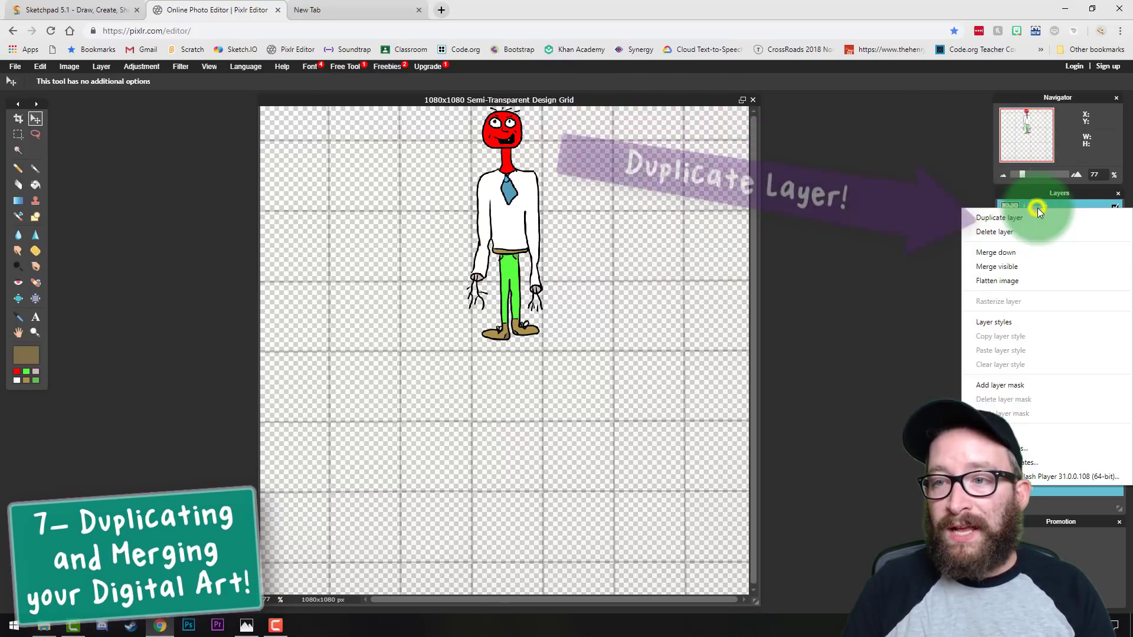
click(998, 218)
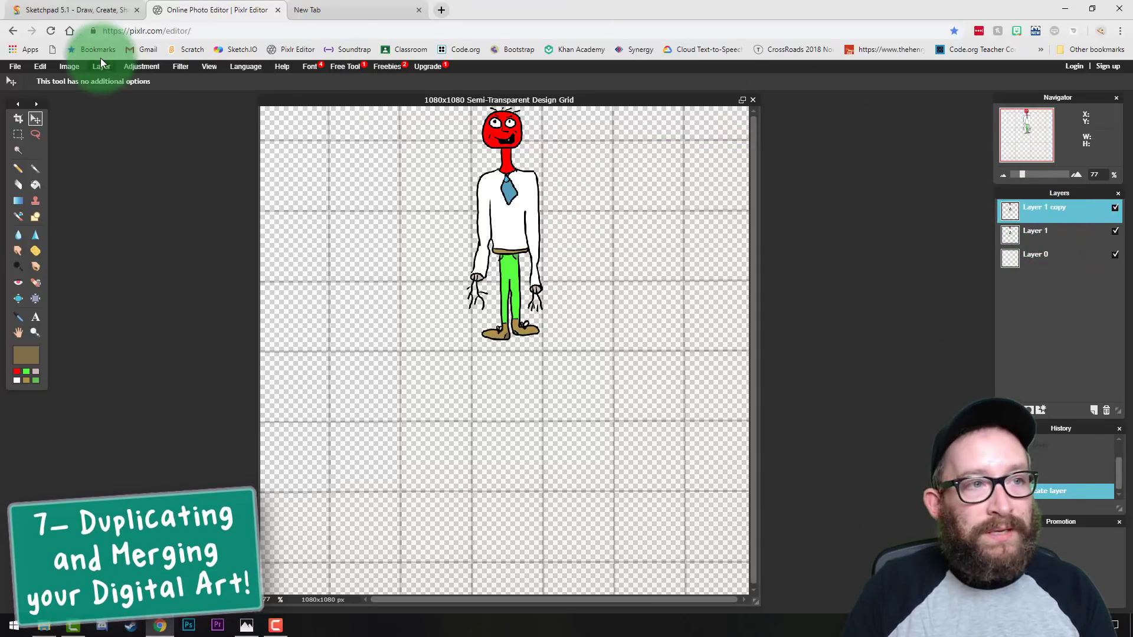
click(38, 67)
click(68, 154)
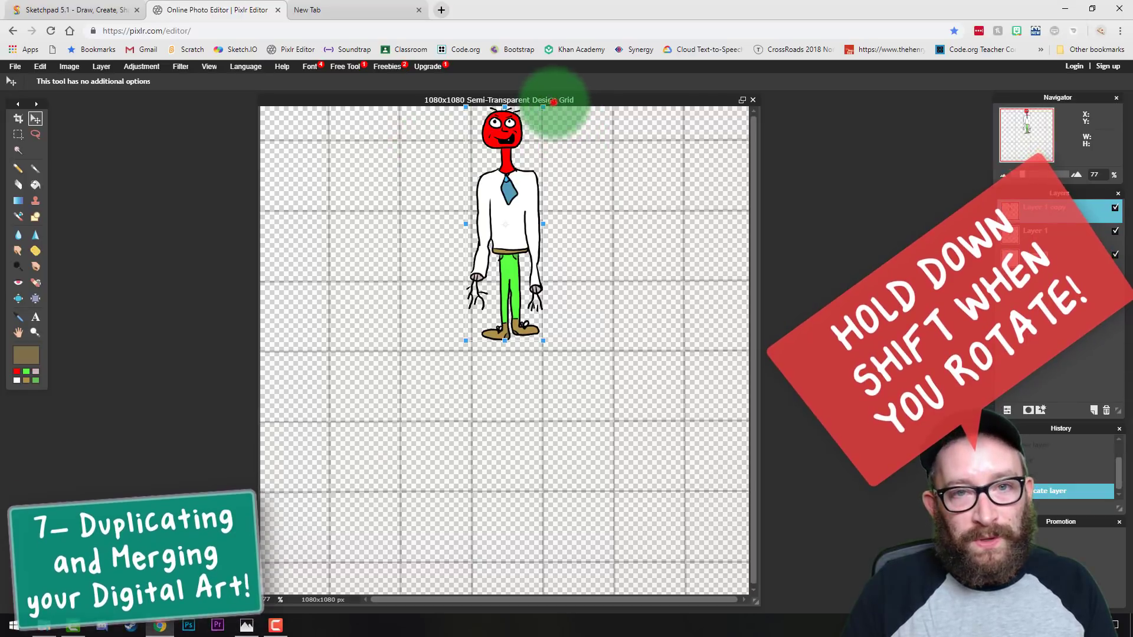
drag(554, 102, 493, 216)
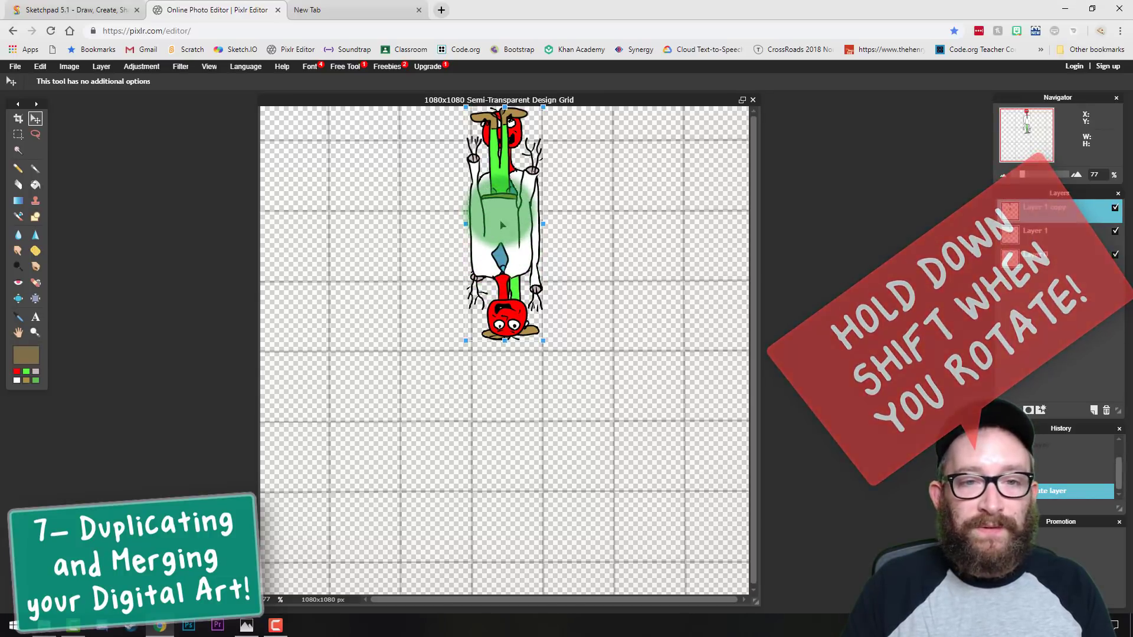
Move the upside-down copy below the original so their shoes meet, and apply the transformation
drag(502, 197, 517, 429)
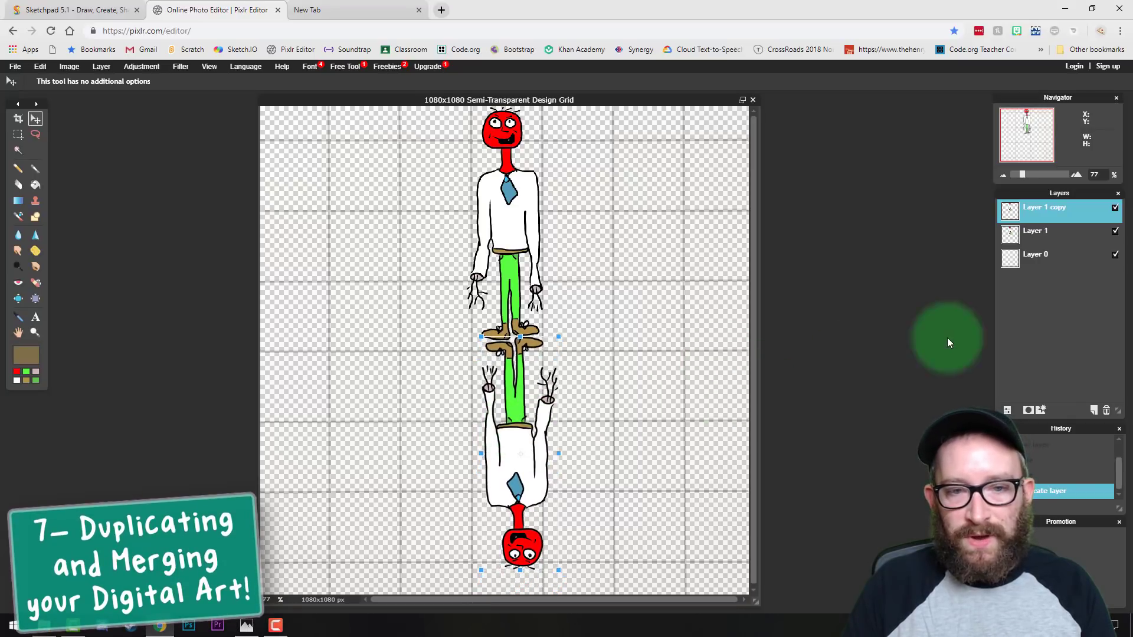
click(737, 432)
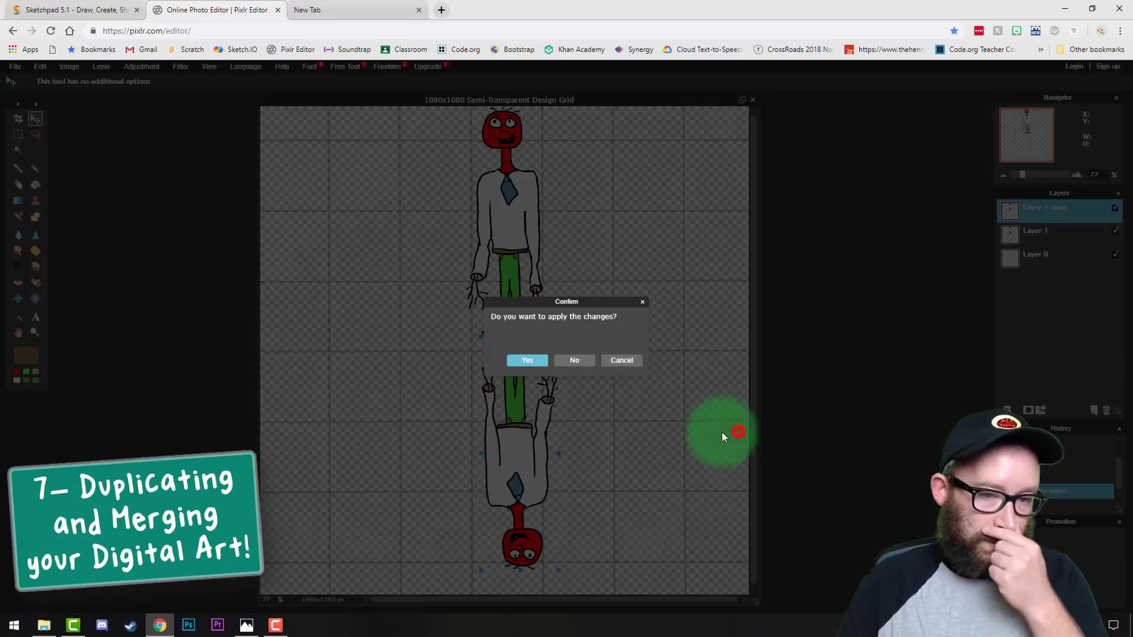
click(519, 361)
Merge the upside-down copy down into Layer 1 and rename Layer 0 to "Grid"
right_click(1049, 212)
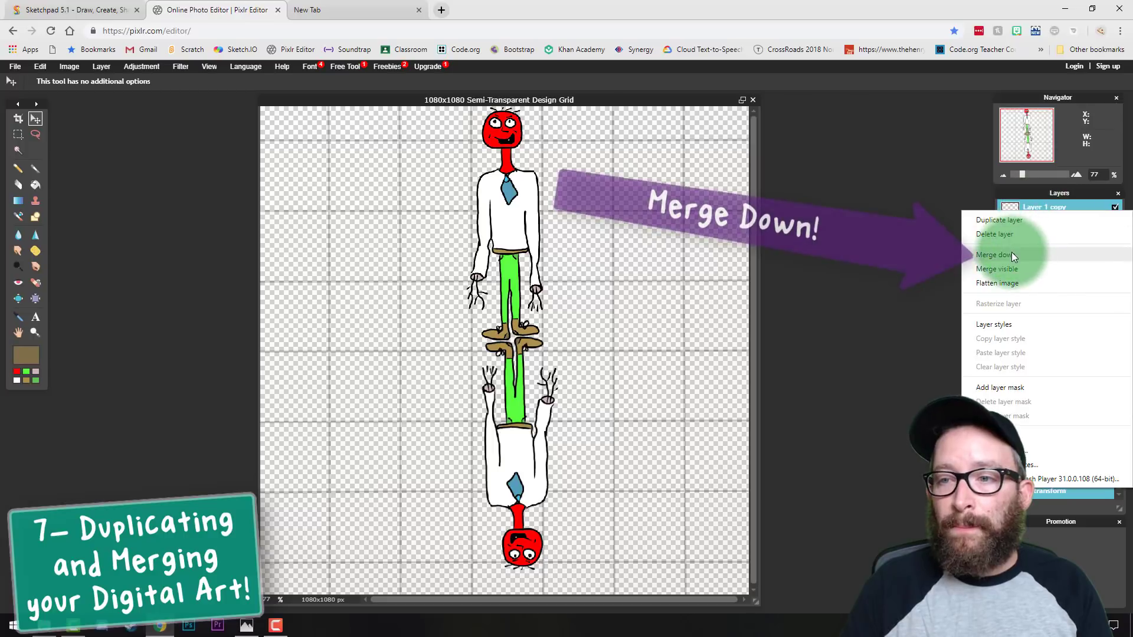
click(1011, 255)
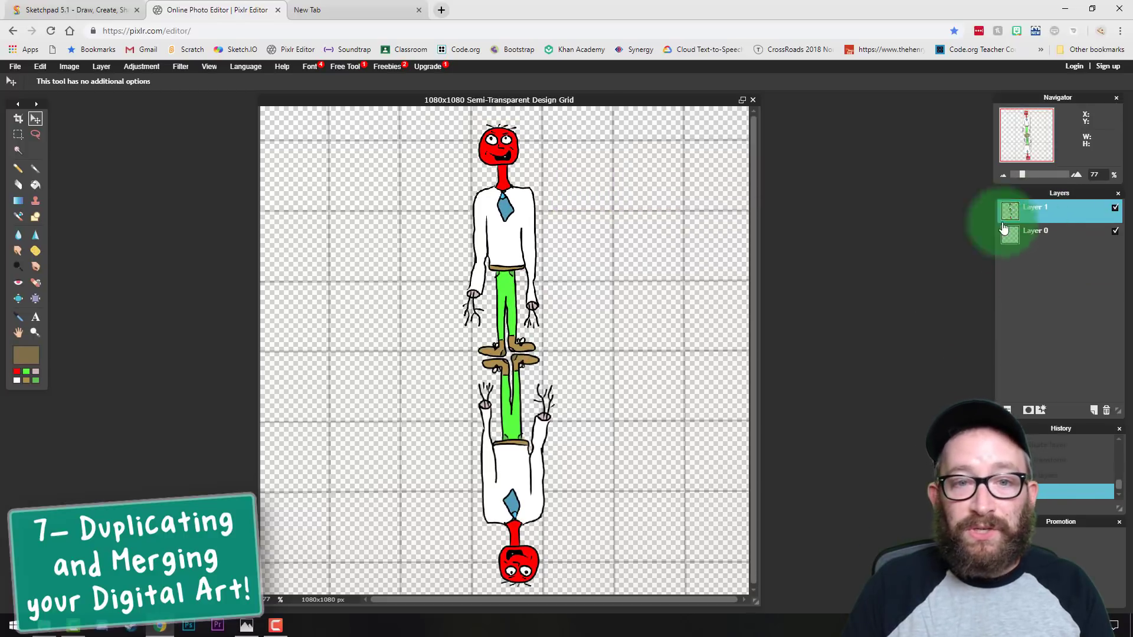
click(1035, 234)
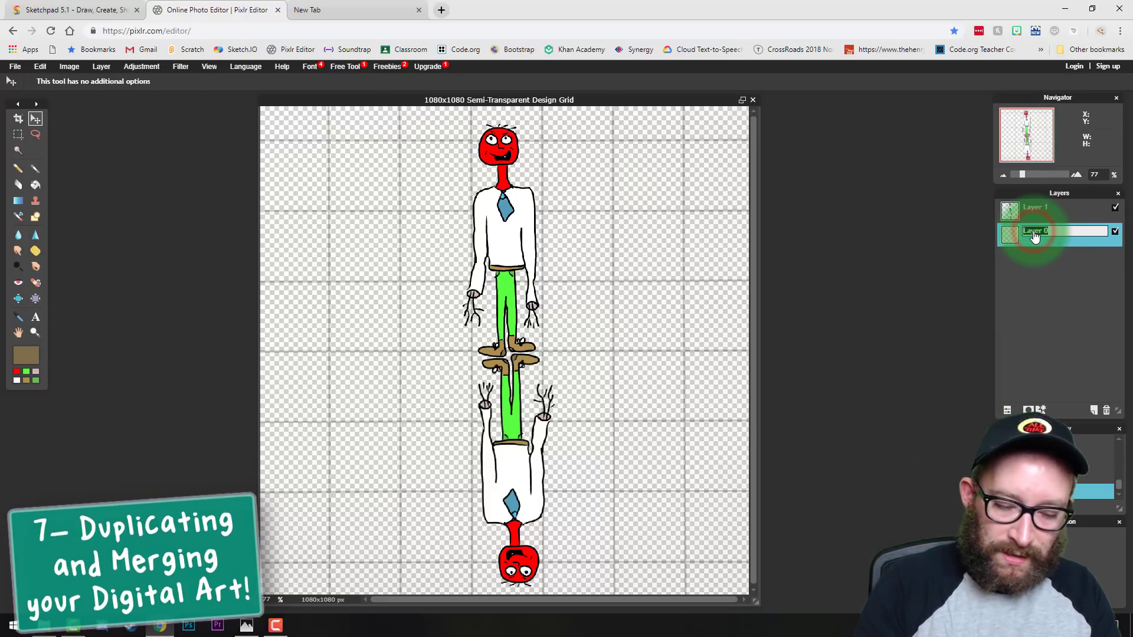
click(917, 278)
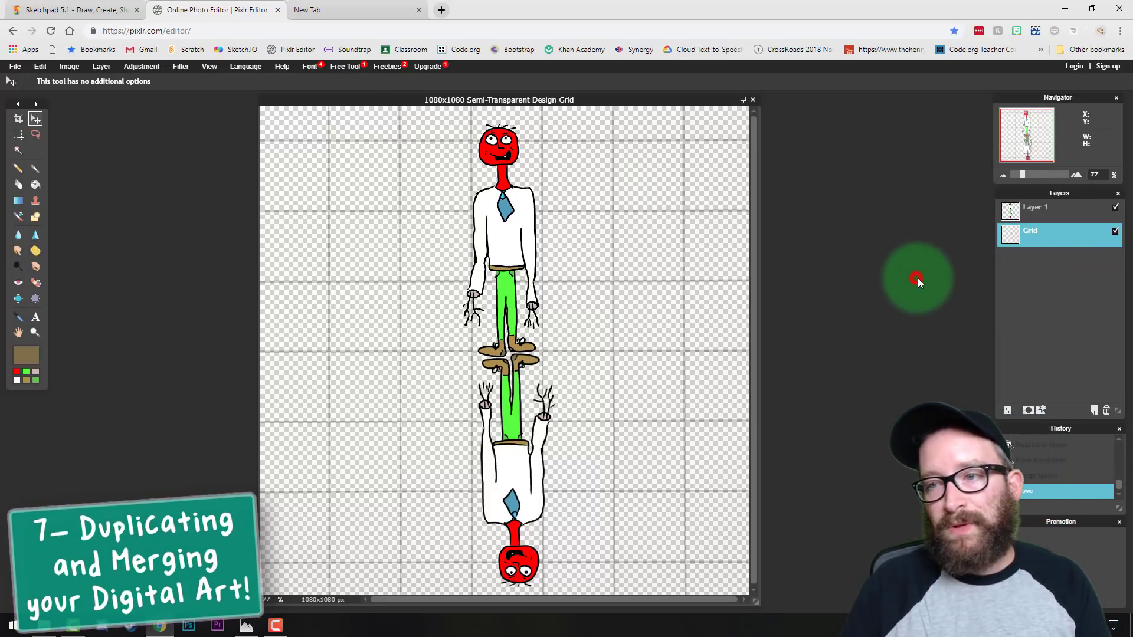
Nudge the merged pair of figures into the center of the grid and duplicate its layer
drag(509, 260, 510, 260)
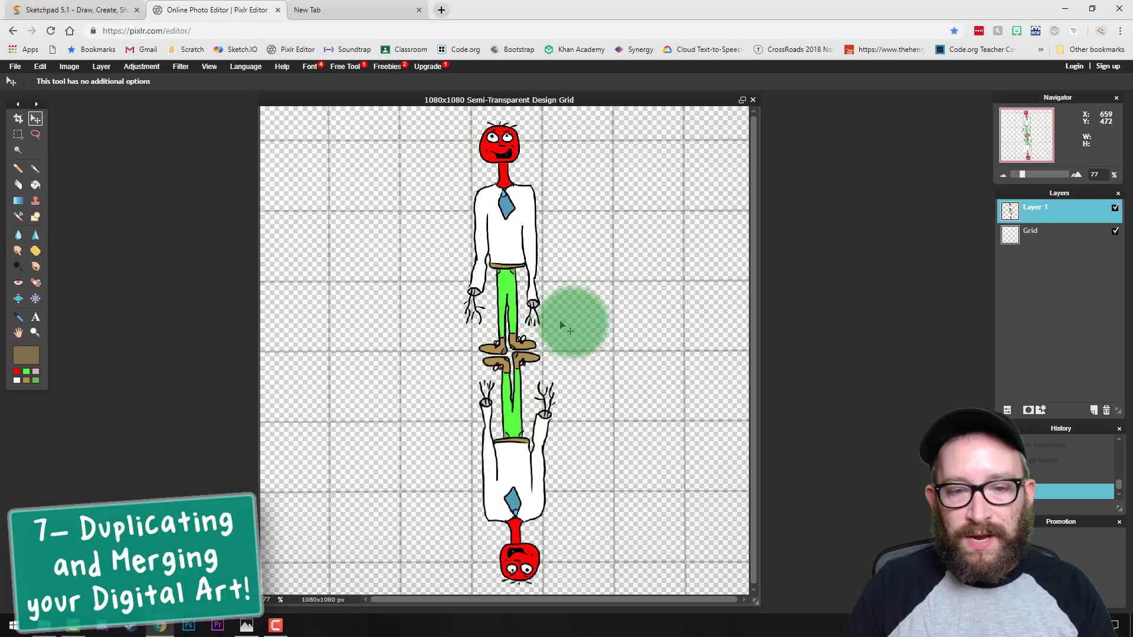
right_click(1038, 215)
click(1020, 223)
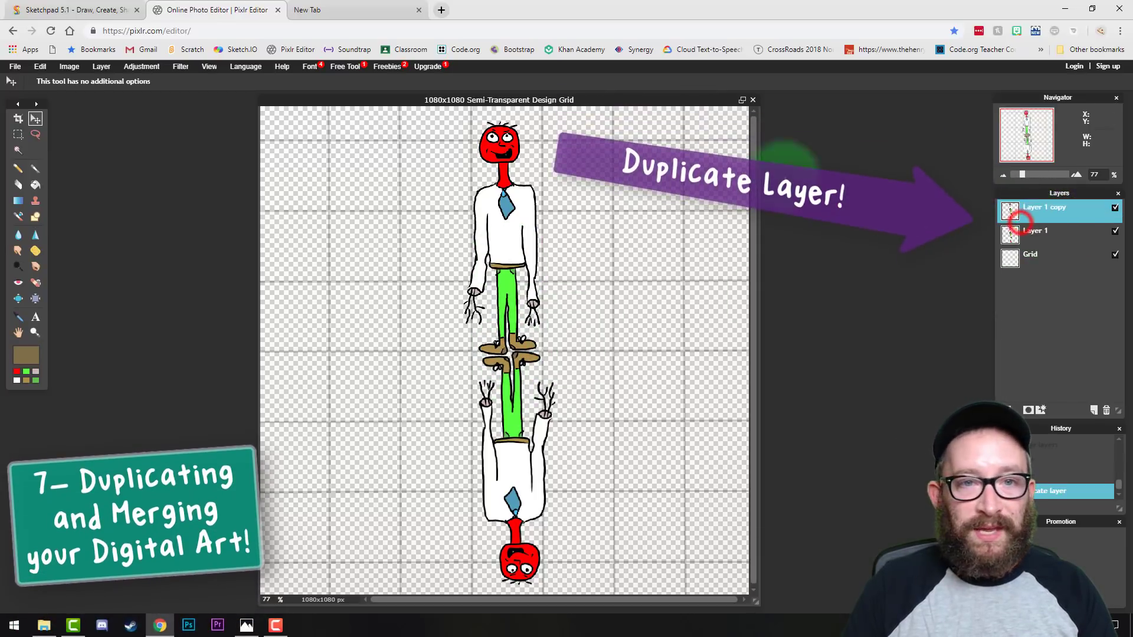
Rotate the duplicated pair 90° with Free transform to form a four-figure cross, and apply the transformation
click(40, 67)
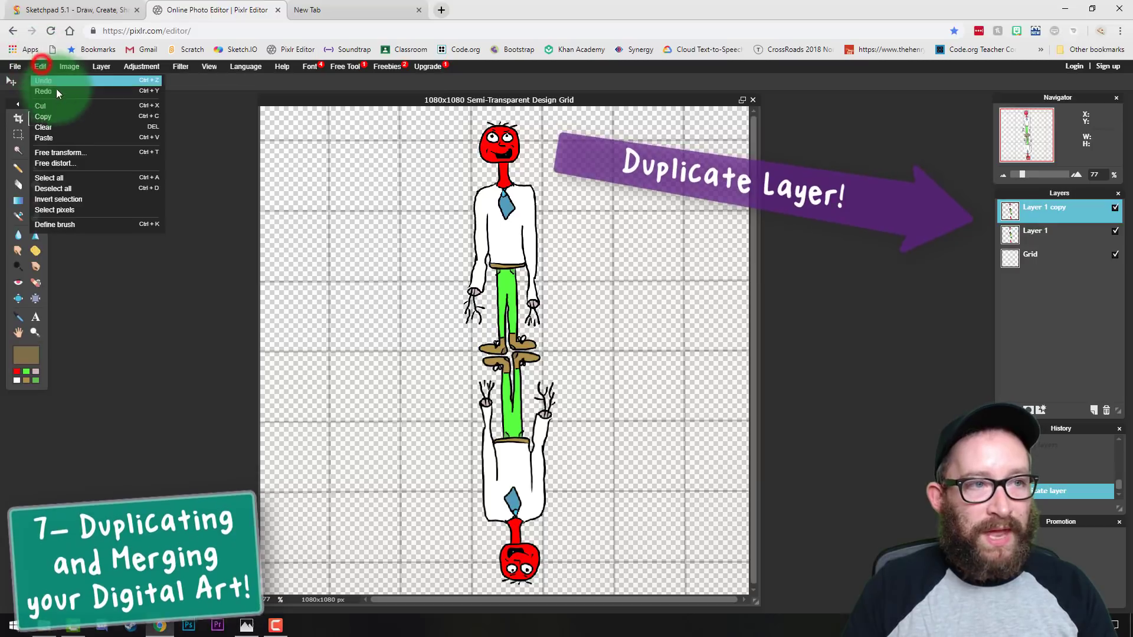
click(69, 150)
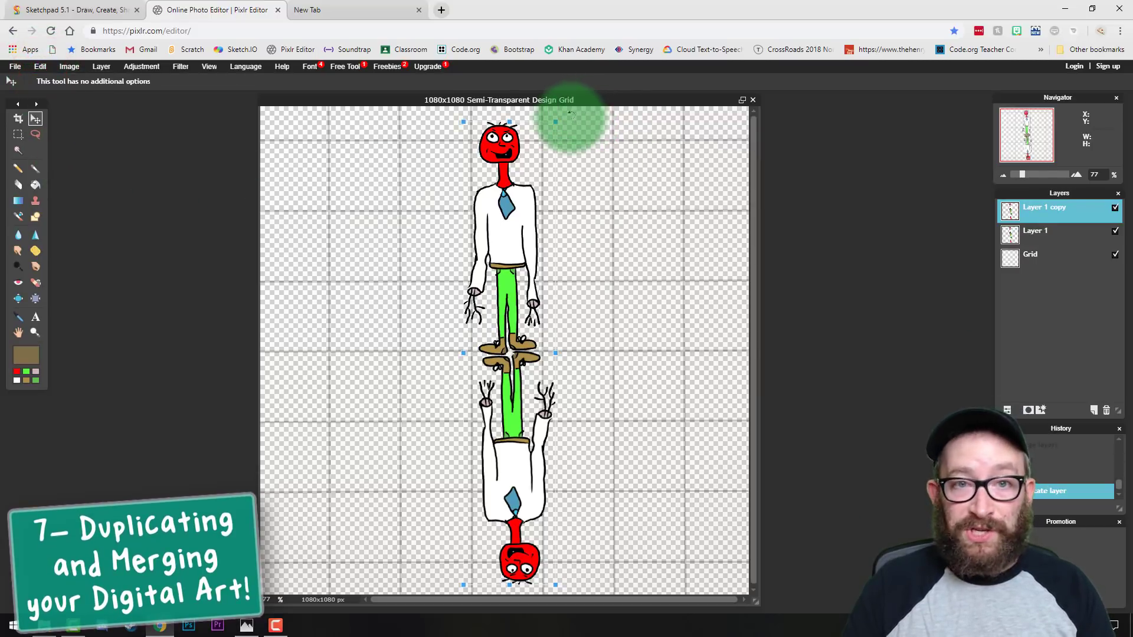
drag(569, 118, 720, 248)
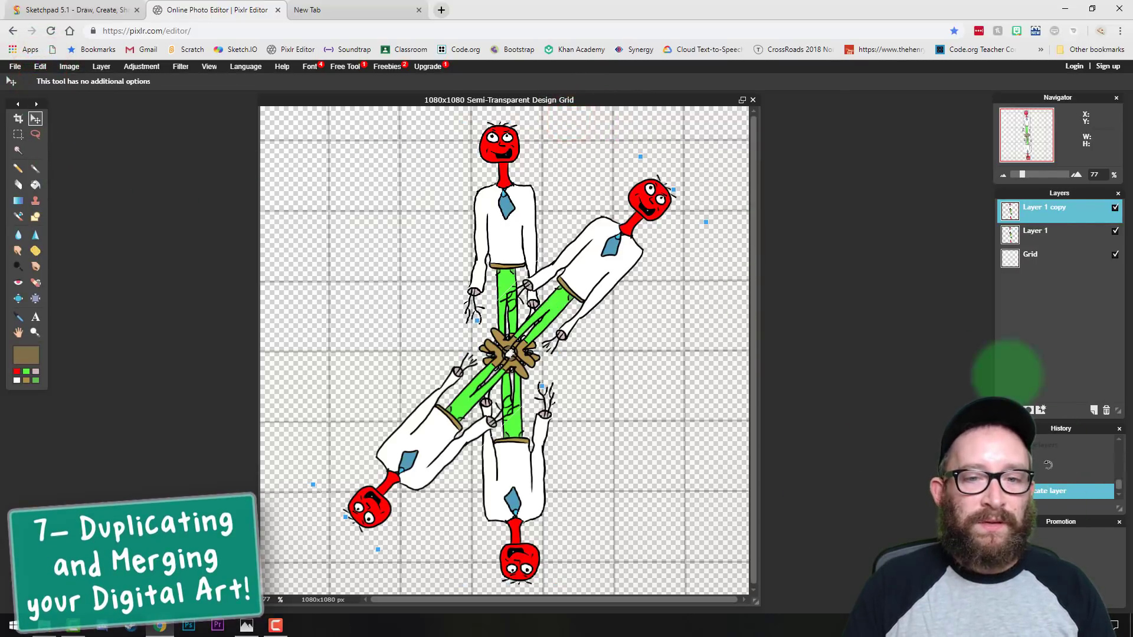
drag(714, 225, 762, 493)
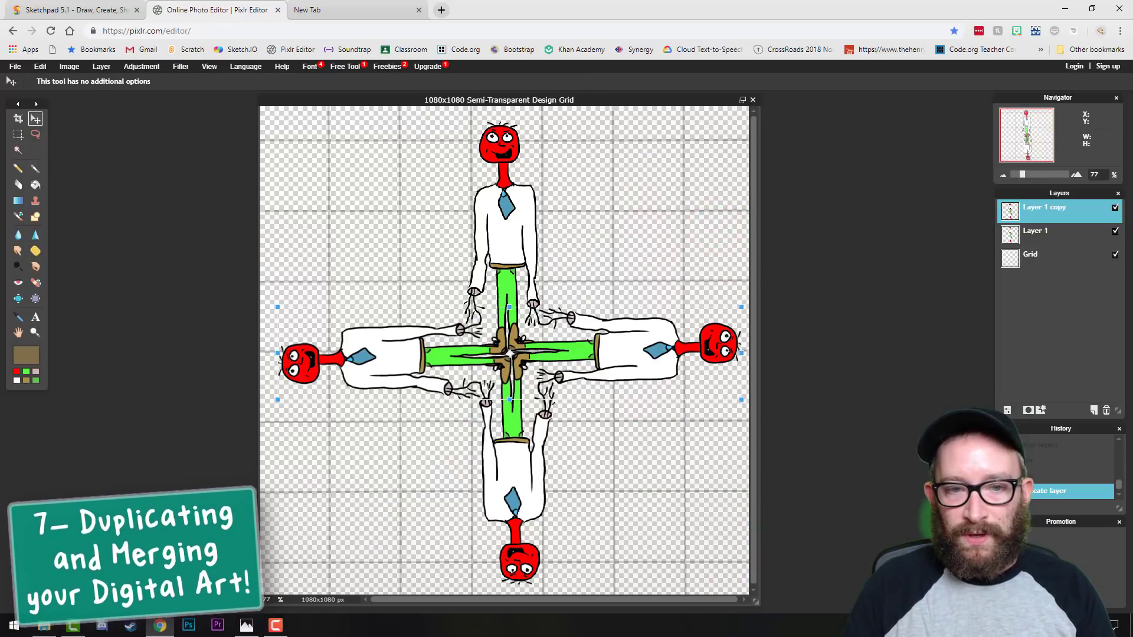
right_click(1054, 214)
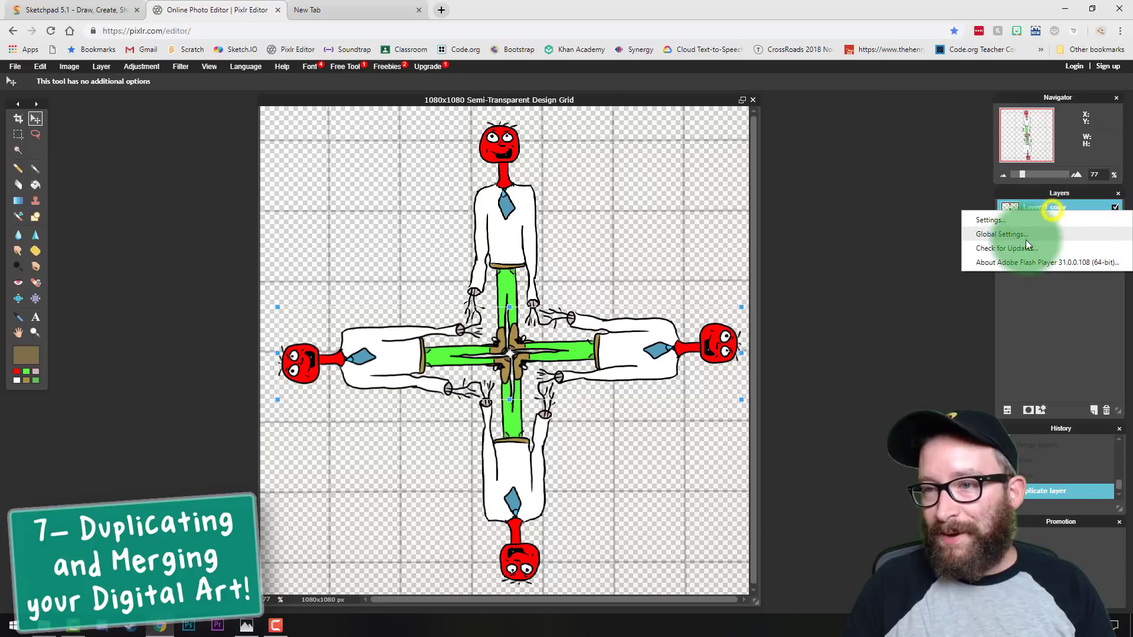
click(1033, 319)
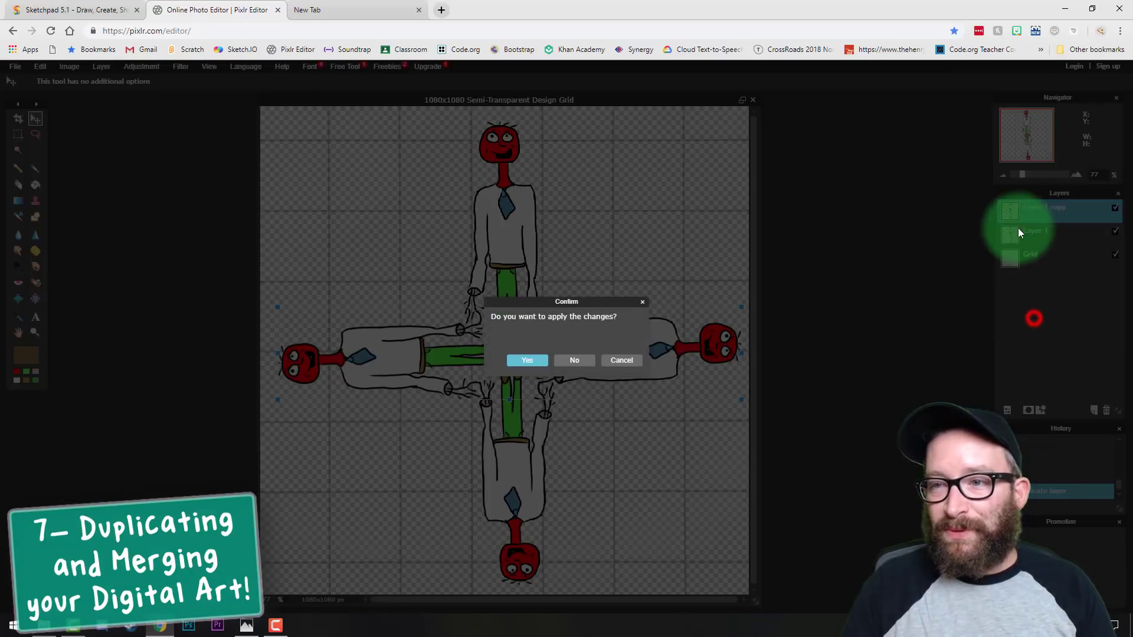
click(529, 359)
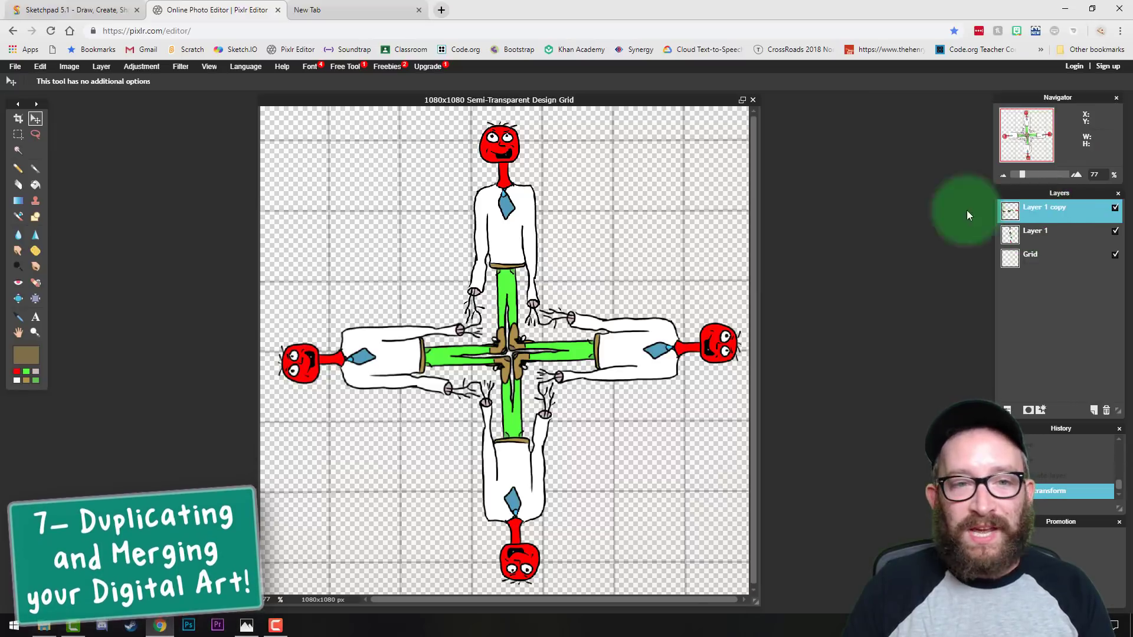
Shift the hue of the horizontal pair with Hue & Saturation, giving teal heads and pink trousers
click(132, 65)
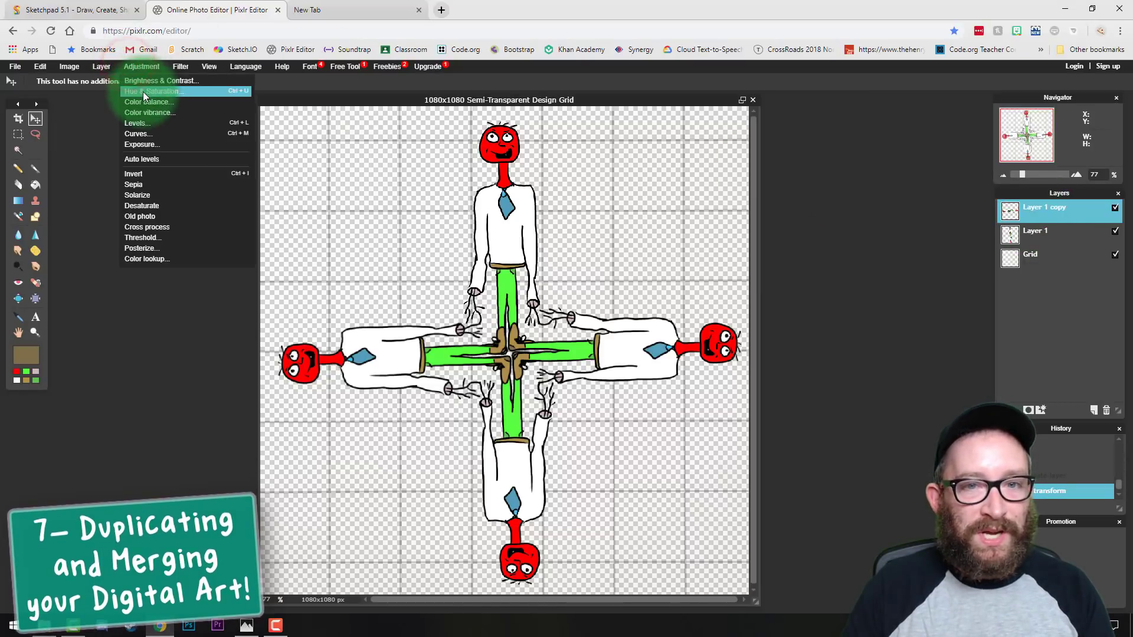
click(143, 91)
drag(530, 268, 748, 172)
click(734, 268)
Merge the recolored pair down into Layer 1 and shift the cross slightly left to center it on the grid
right_click(1044, 213)
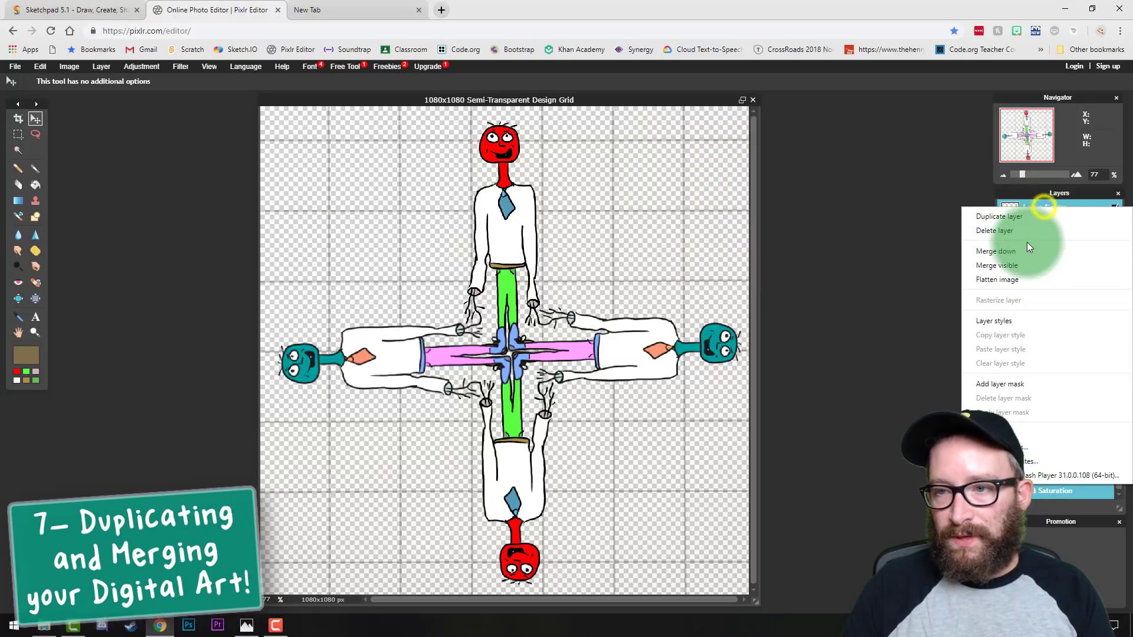
click(1020, 250)
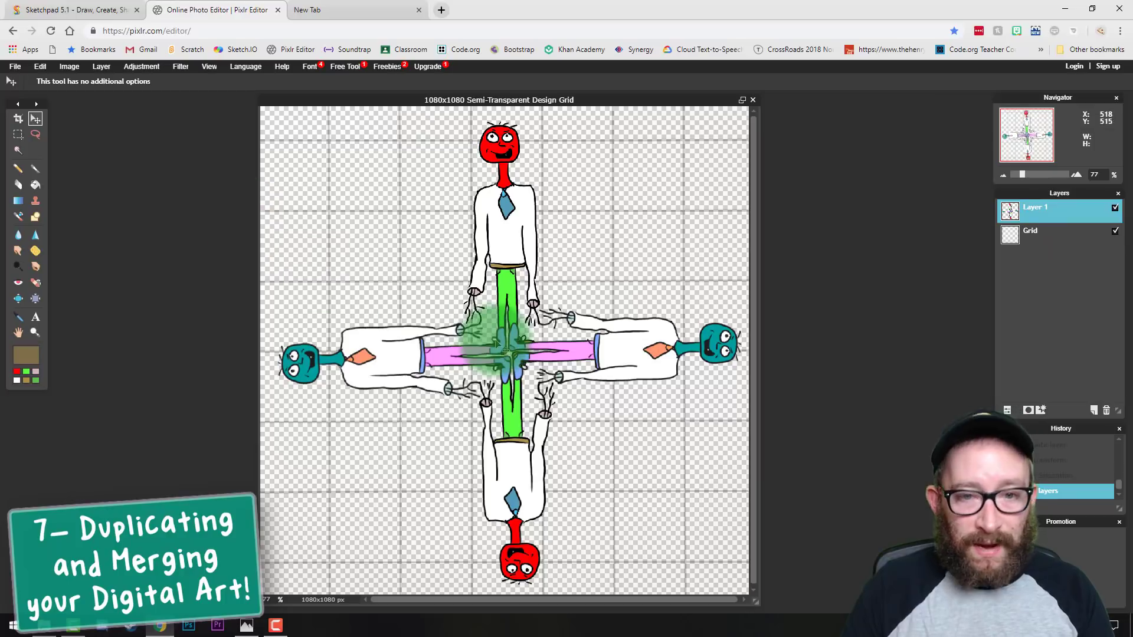
drag(523, 366, 516, 366)
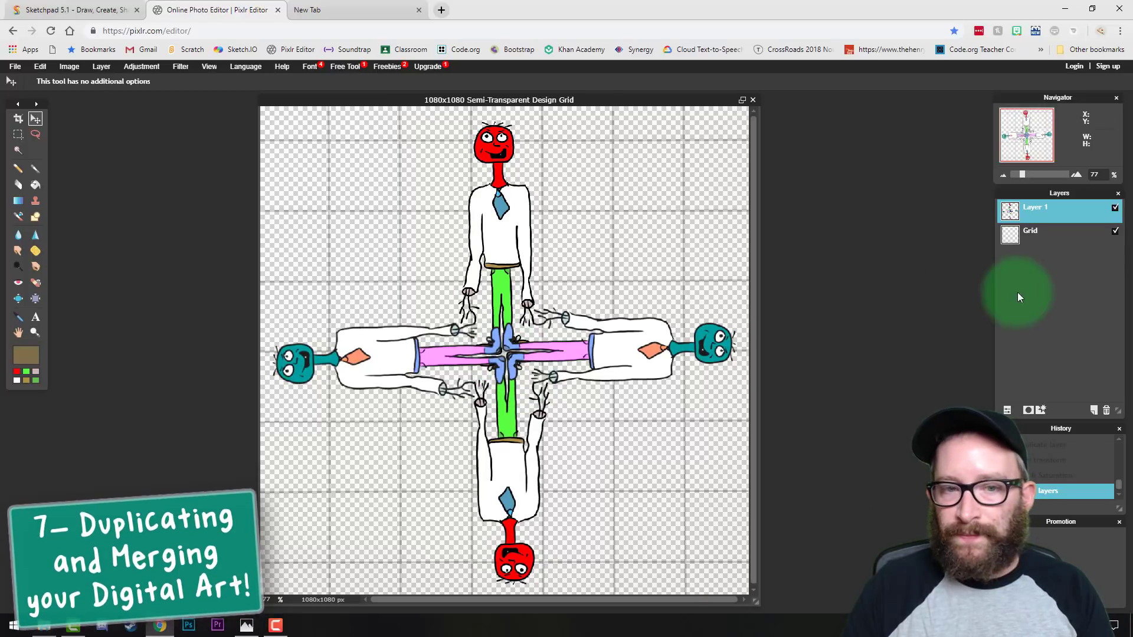
Duplicate the cross layer and rotate the copy 45° with Free transform to form an eight-figure wheel
right_click(1036, 211)
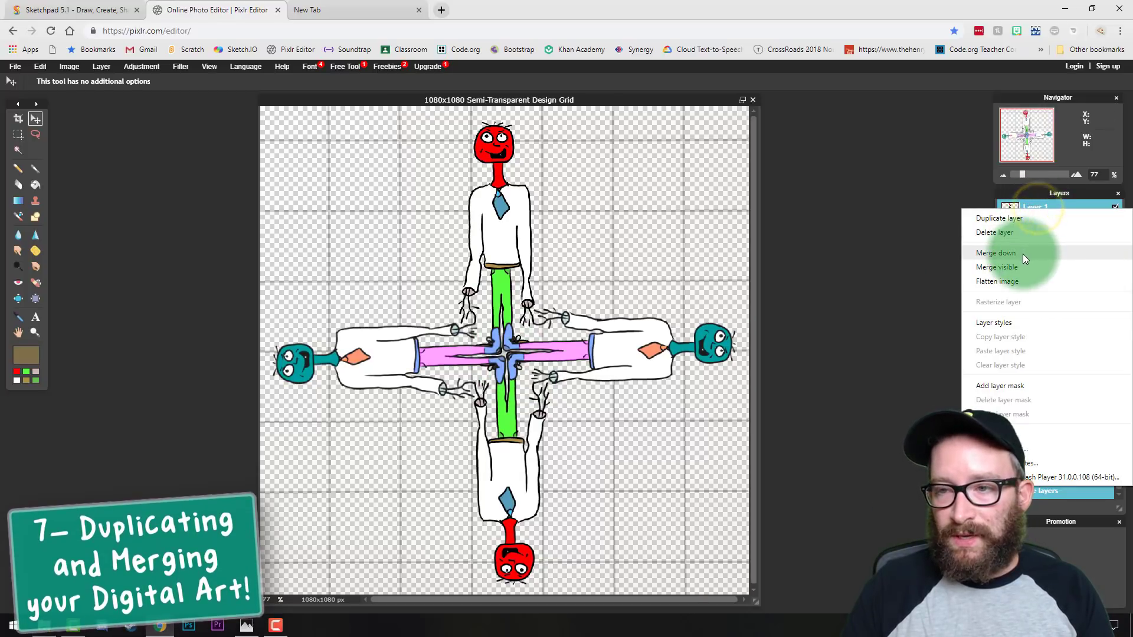
click(1011, 217)
click(40, 67)
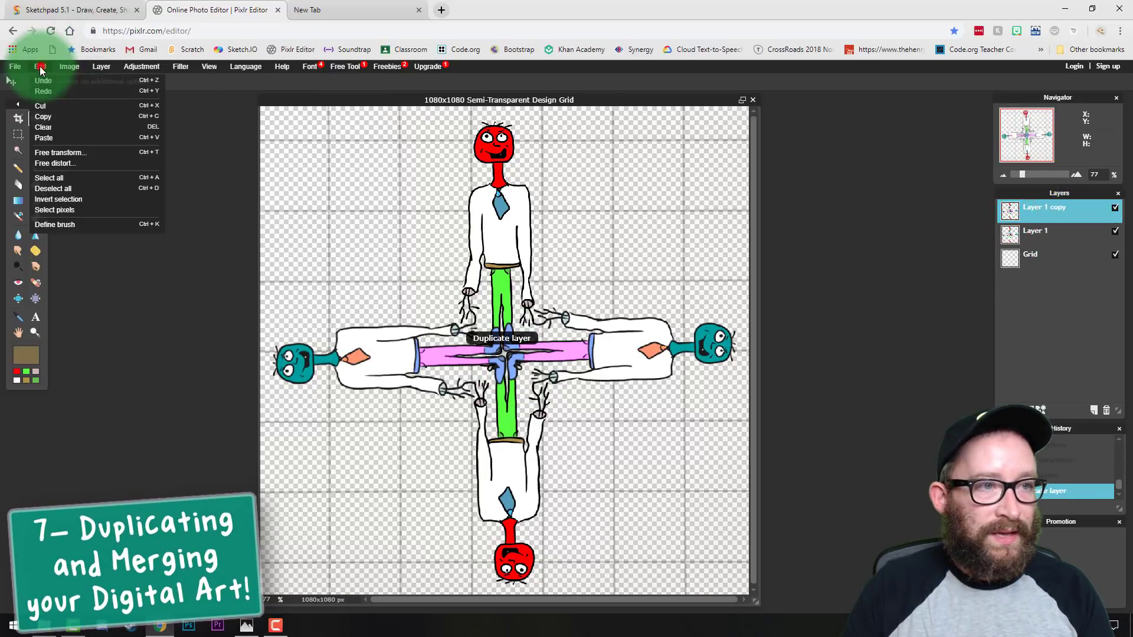
click(102, 153)
drag(741, 113, 921, 326)
Lower the hue of the diagonal figures with Hue & Saturation, giving them purple and green heads
click(142, 67)
click(153, 92)
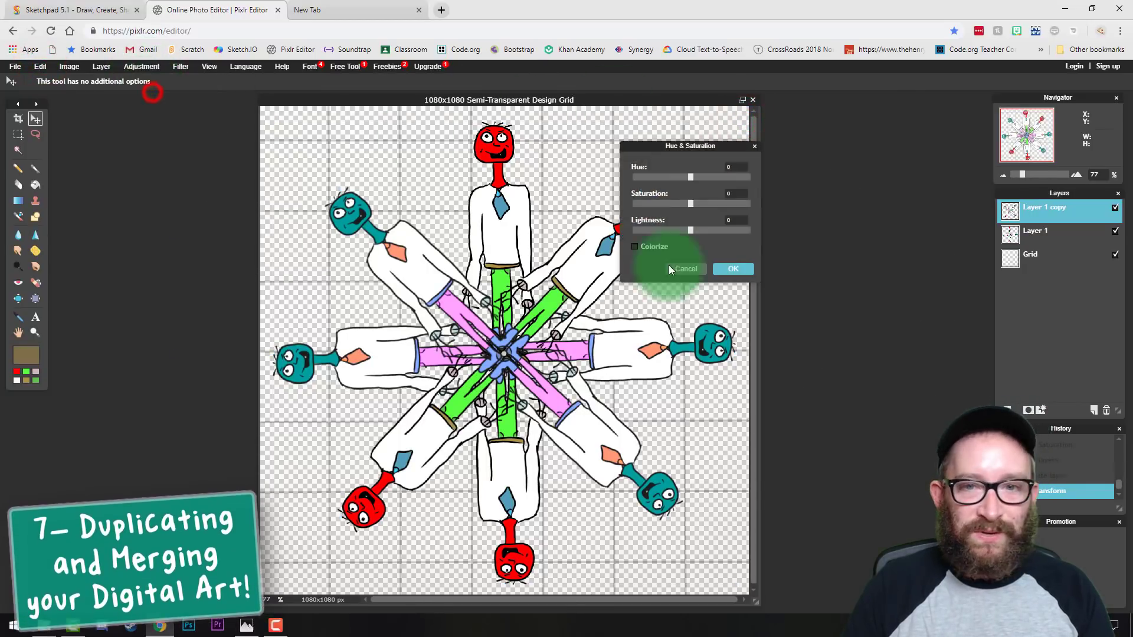
drag(690, 180, 667, 180)
click(732, 269)
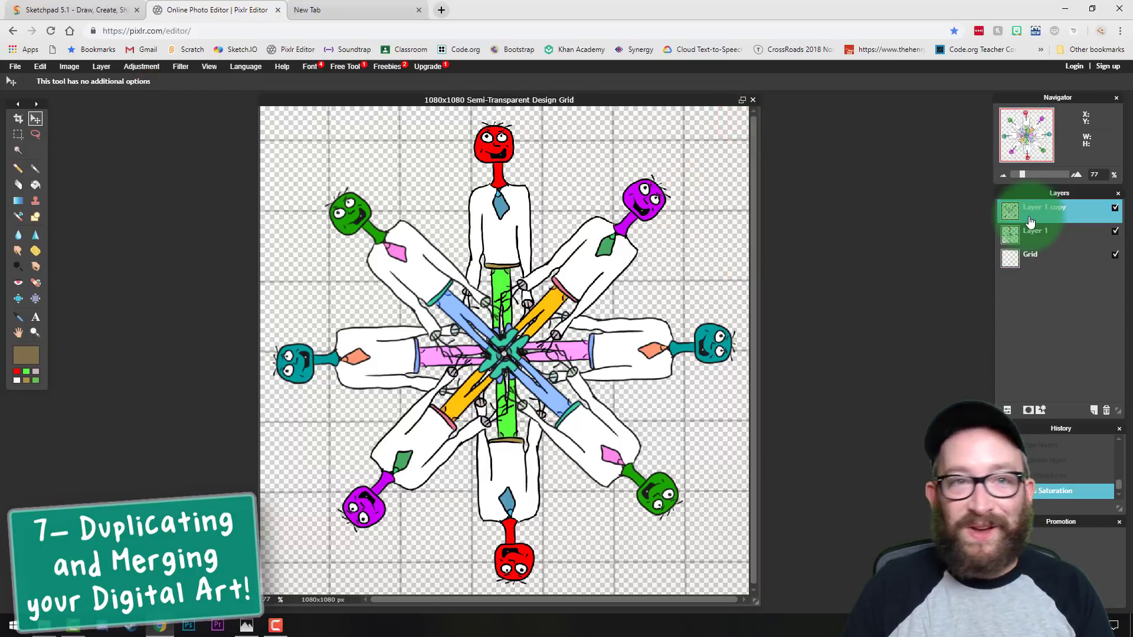
Merge the recolored diagonal figures down into Layer 1
drag(1043, 222, 1040, 213)
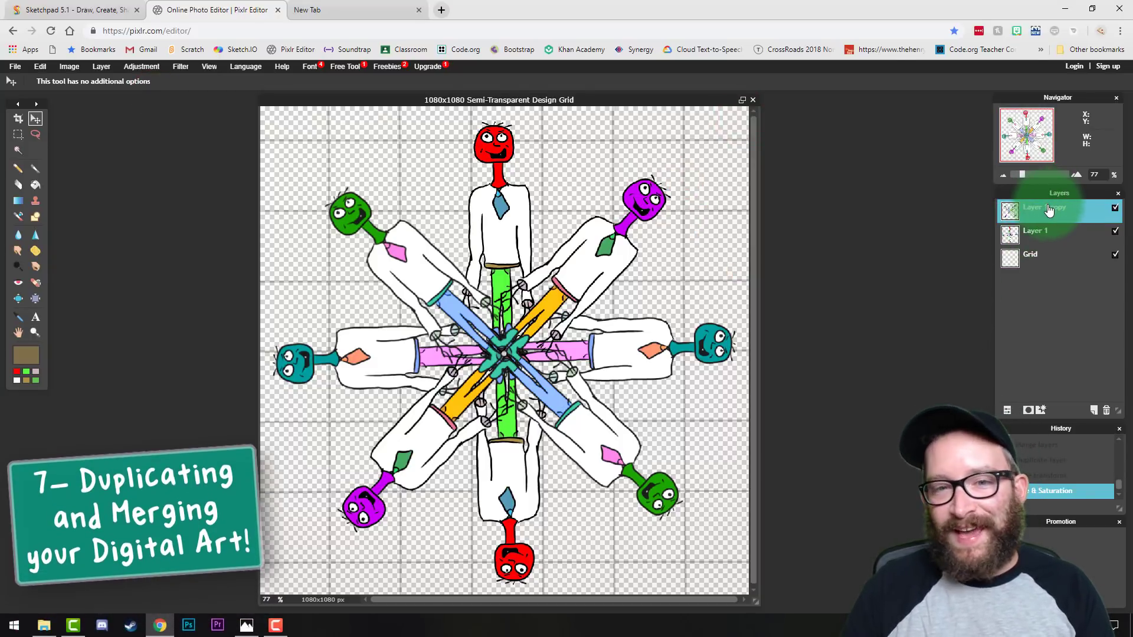
right_click(1039, 213)
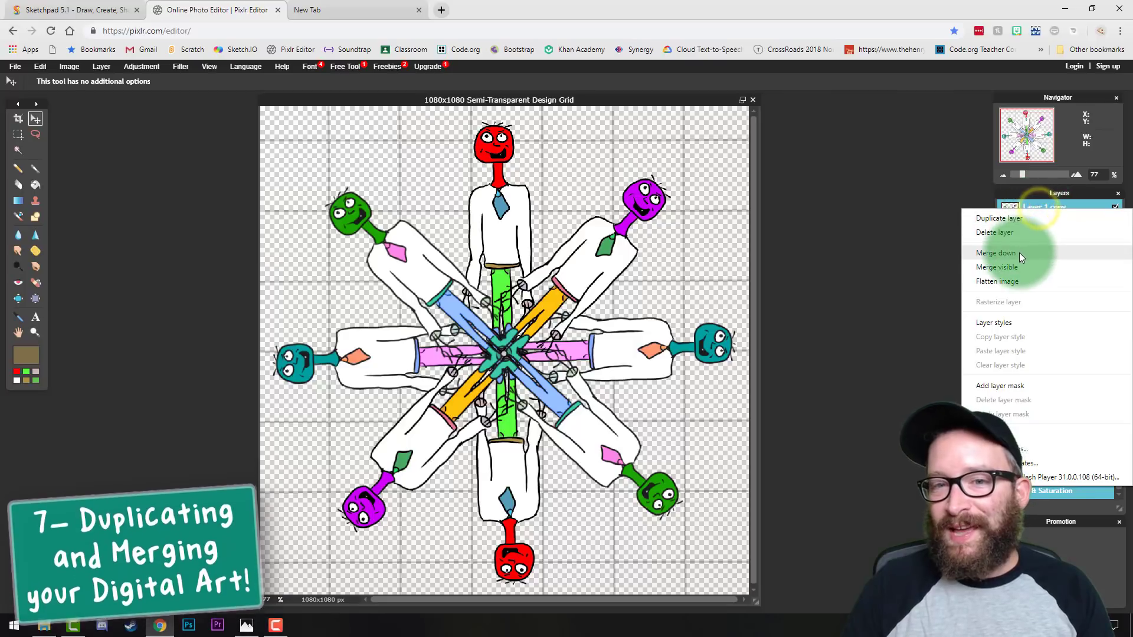
click(1019, 252)
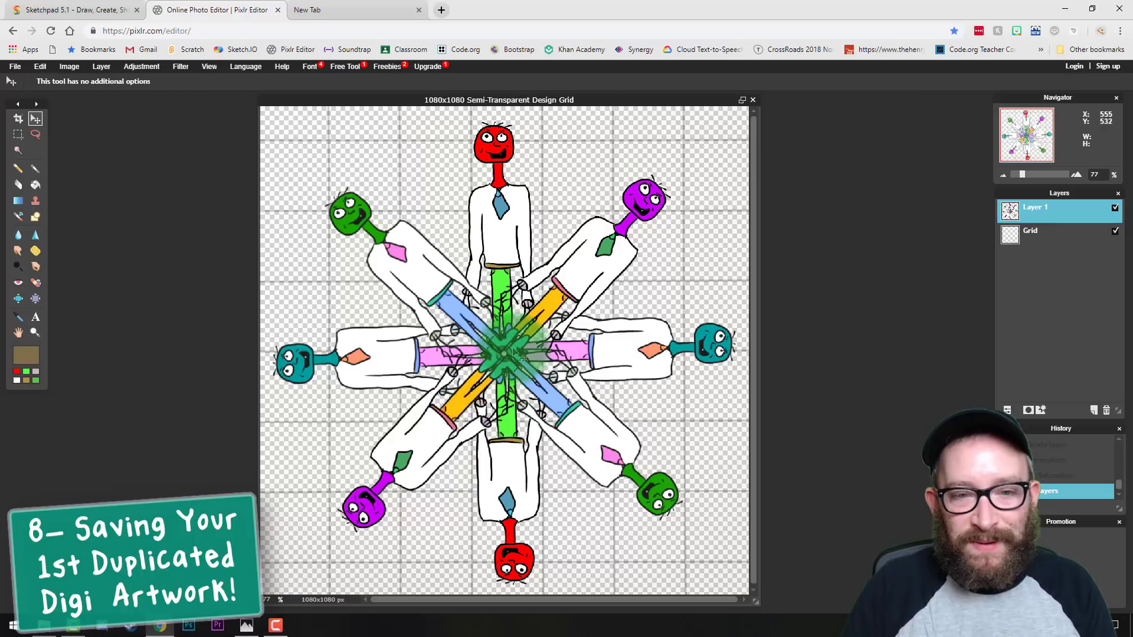
Shift the merged wheel slightly to center it on the canvas, and delete the Grid layer
drag(512, 362, 506, 329)
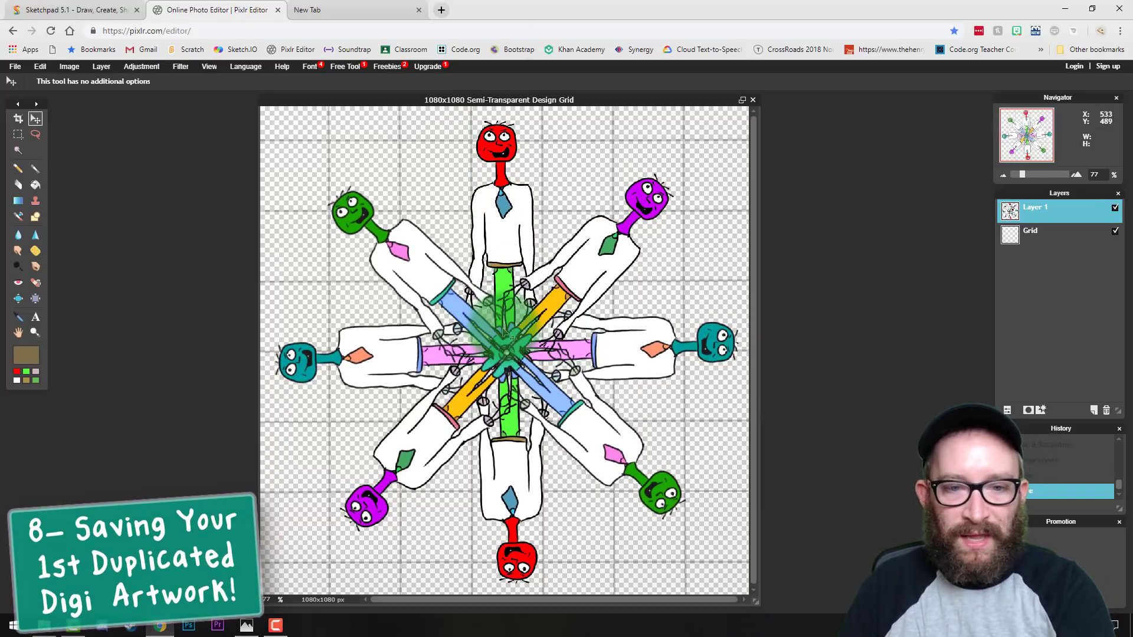
click(1035, 236)
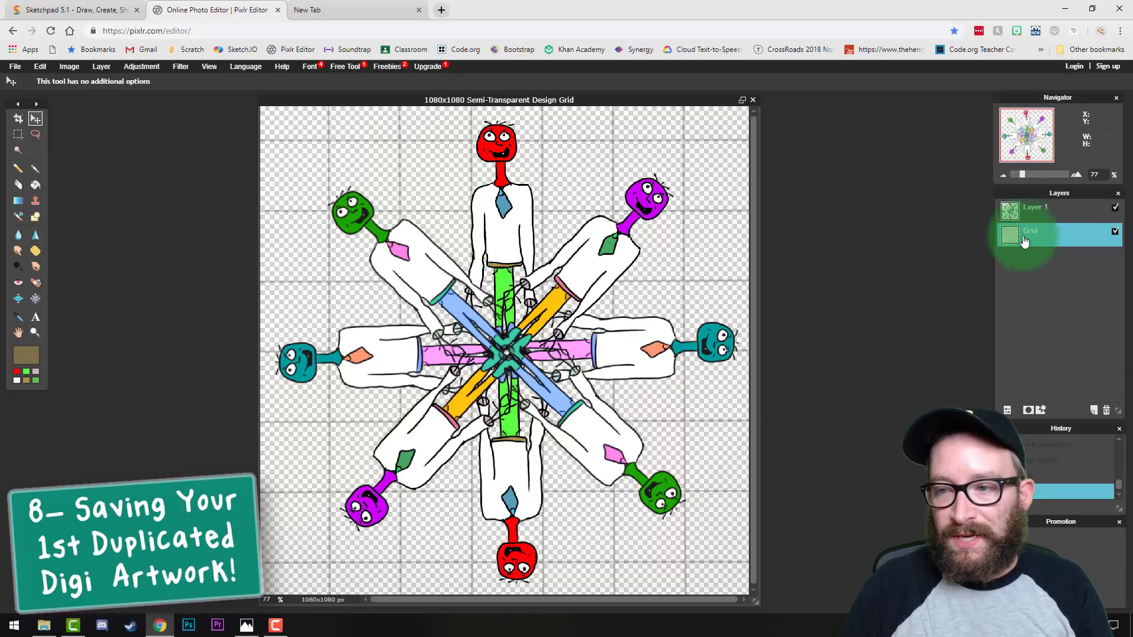
click(1107, 413)
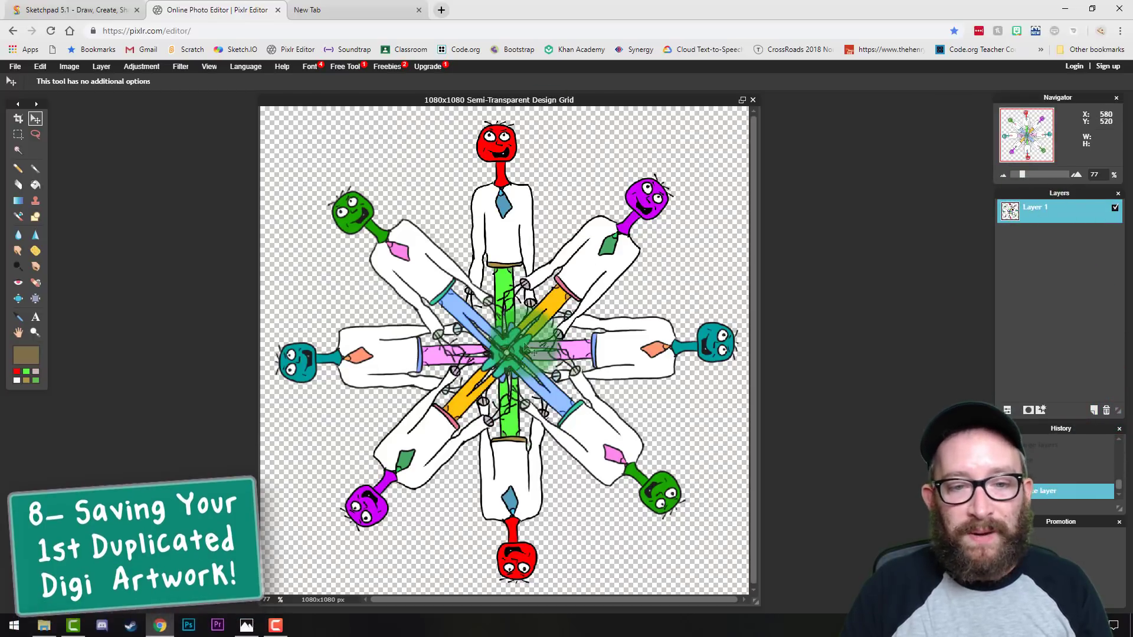
Save the wheel to the computer as a transparent PNG named "Red Face Guy Art With Layers"
click(14, 66)
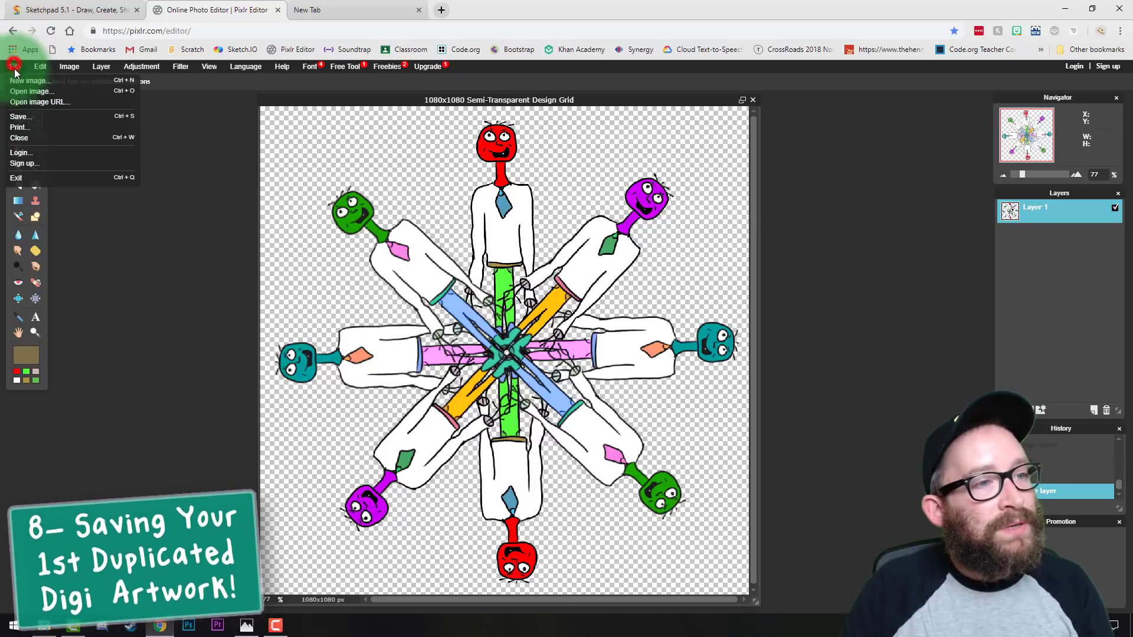
click(29, 115)
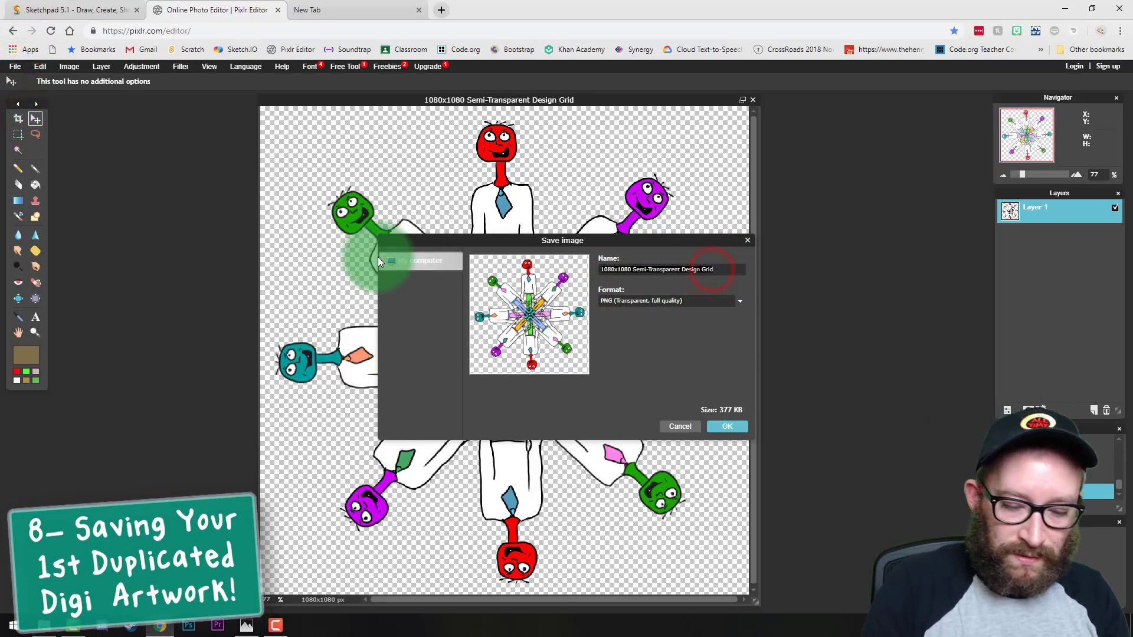
key(ctrl+a)
key(BackSpace)
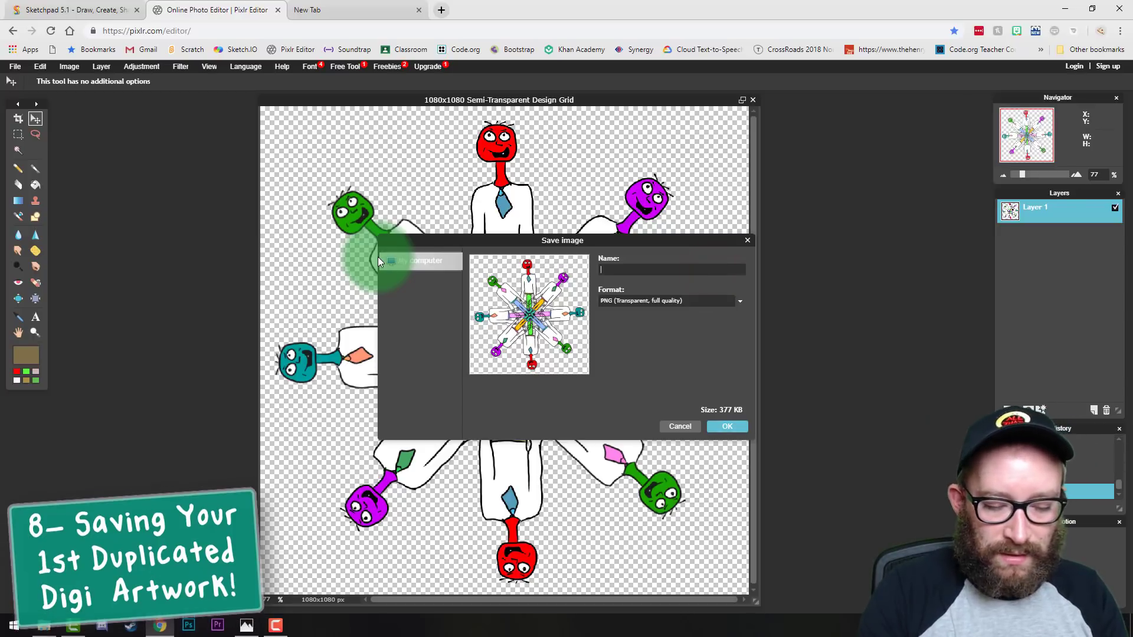
text(Red Face Guy Art With Laye)
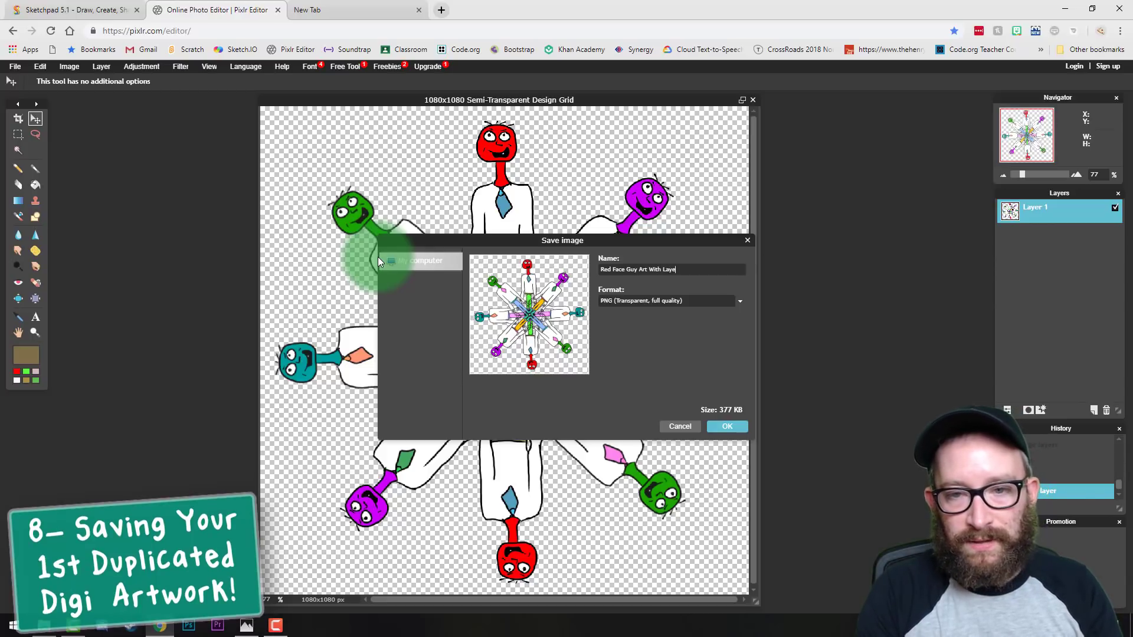
text(rs)
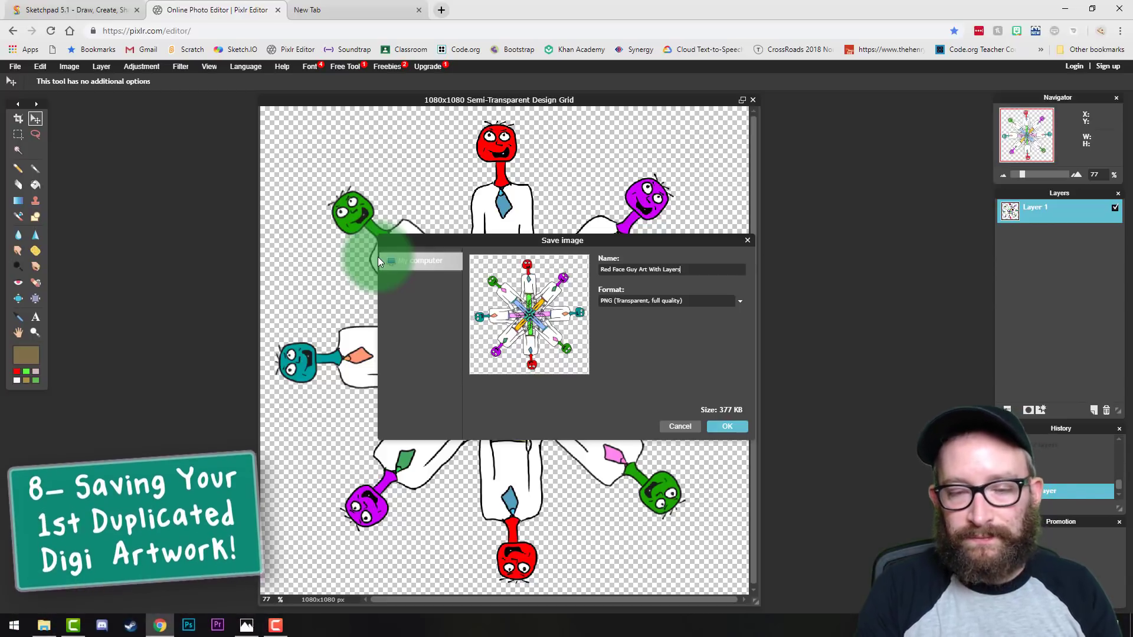
click(734, 427)
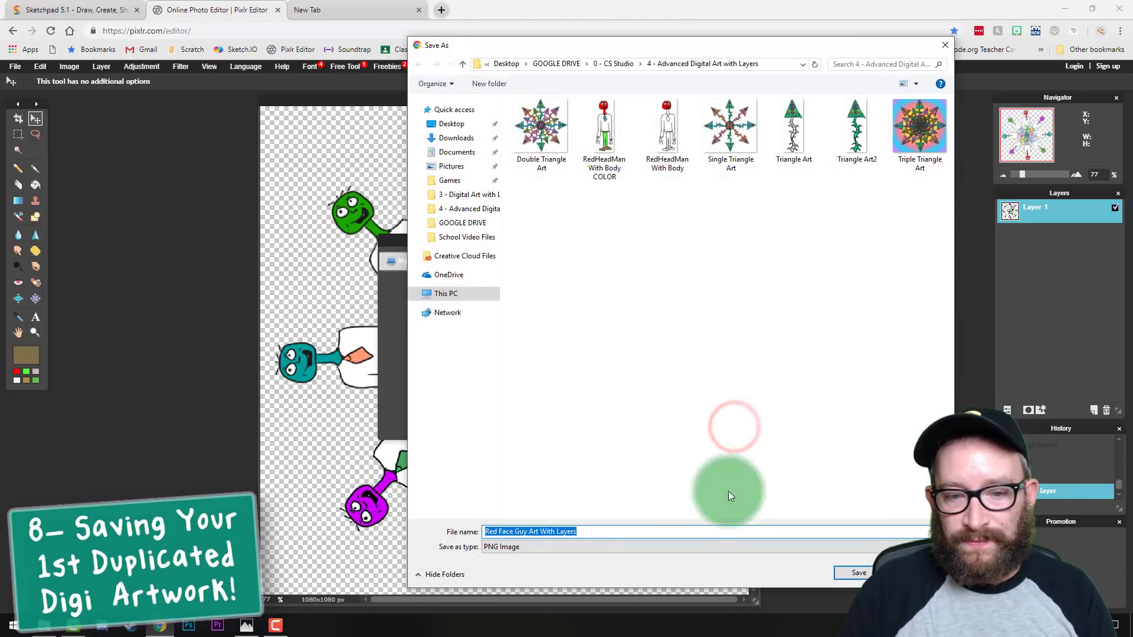
click(858, 572)
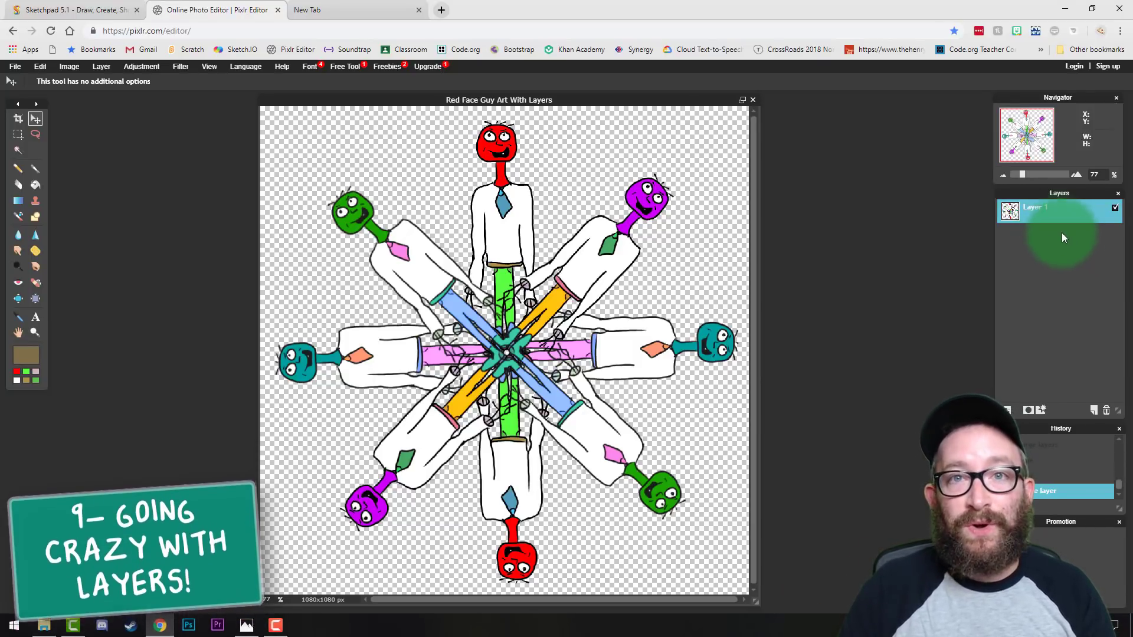
Duplicate Layer 1, shrink the copy to about three quarters with Free transform, and rotate it so its figures fall between the originals
right_click(1034, 218)
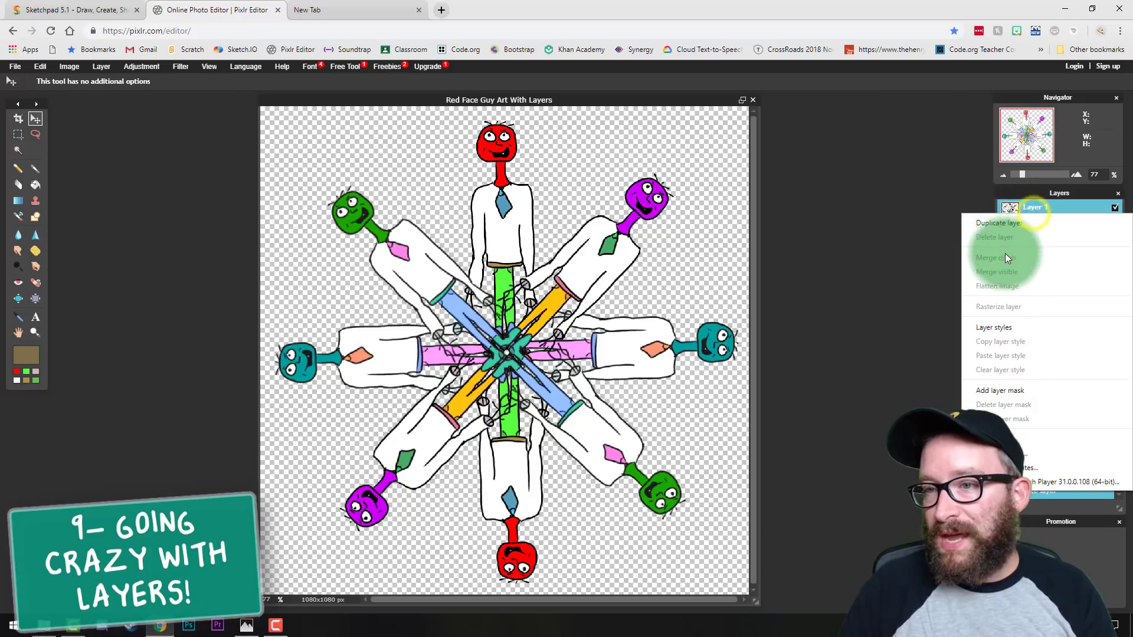
click(1010, 223)
click(40, 66)
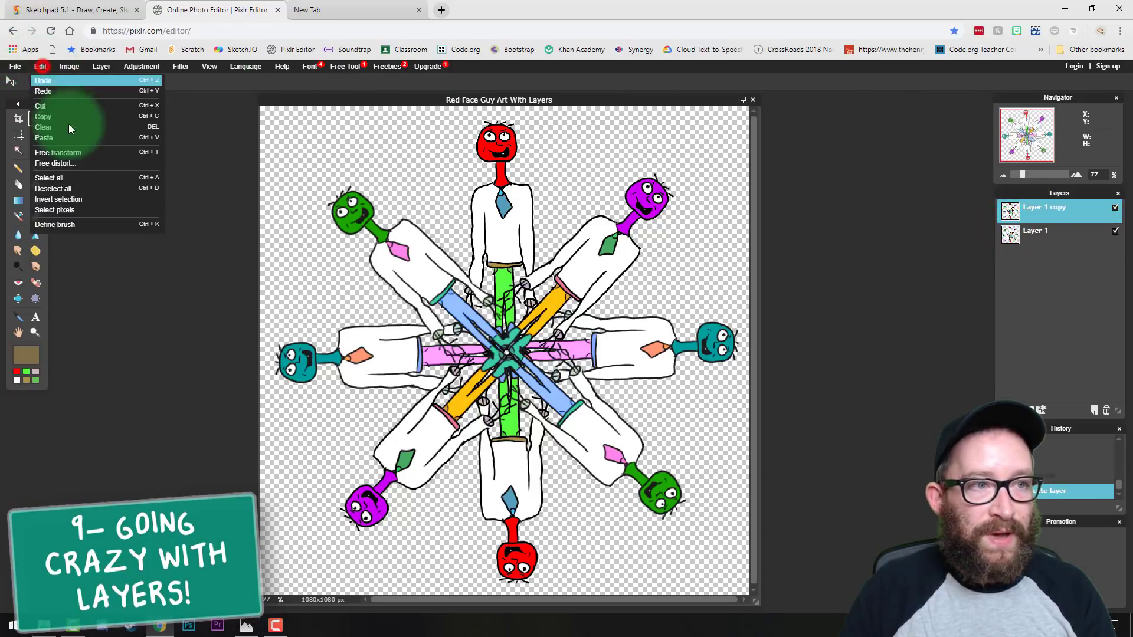
click(77, 154)
drag(271, 116, 325, 170)
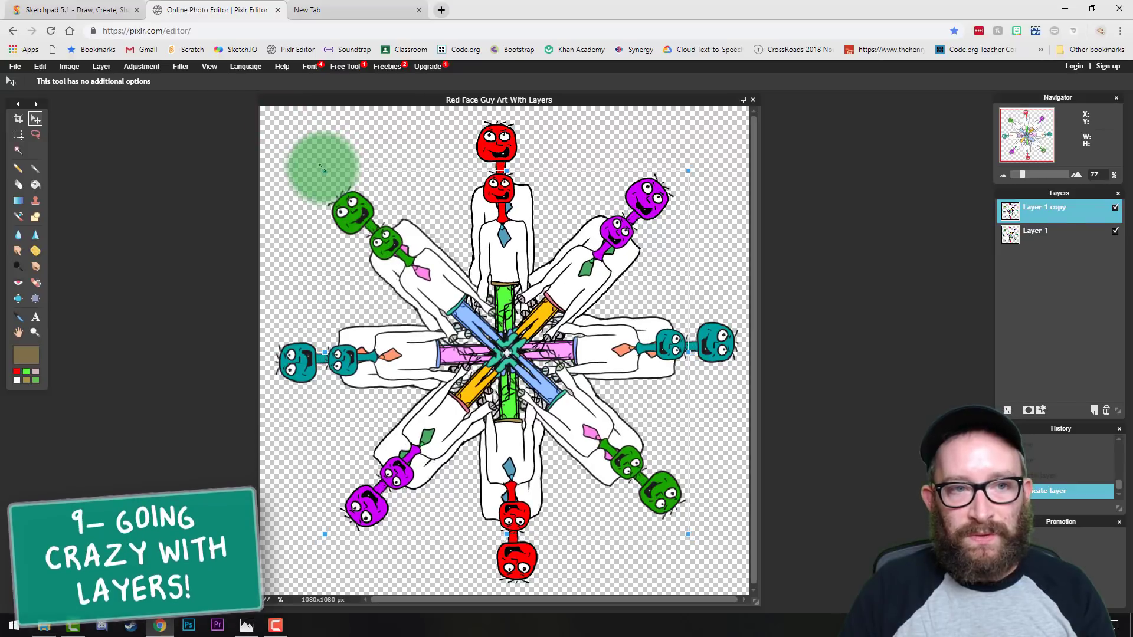
click(312, 158)
drag(312, 158, 349, 110)
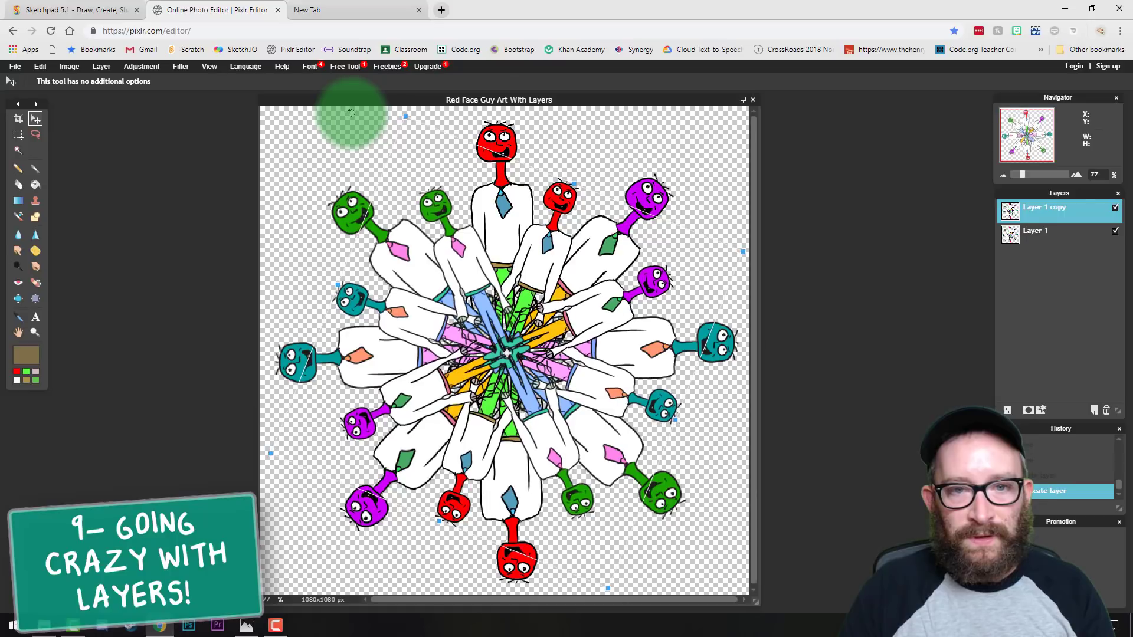
click(192, 218)
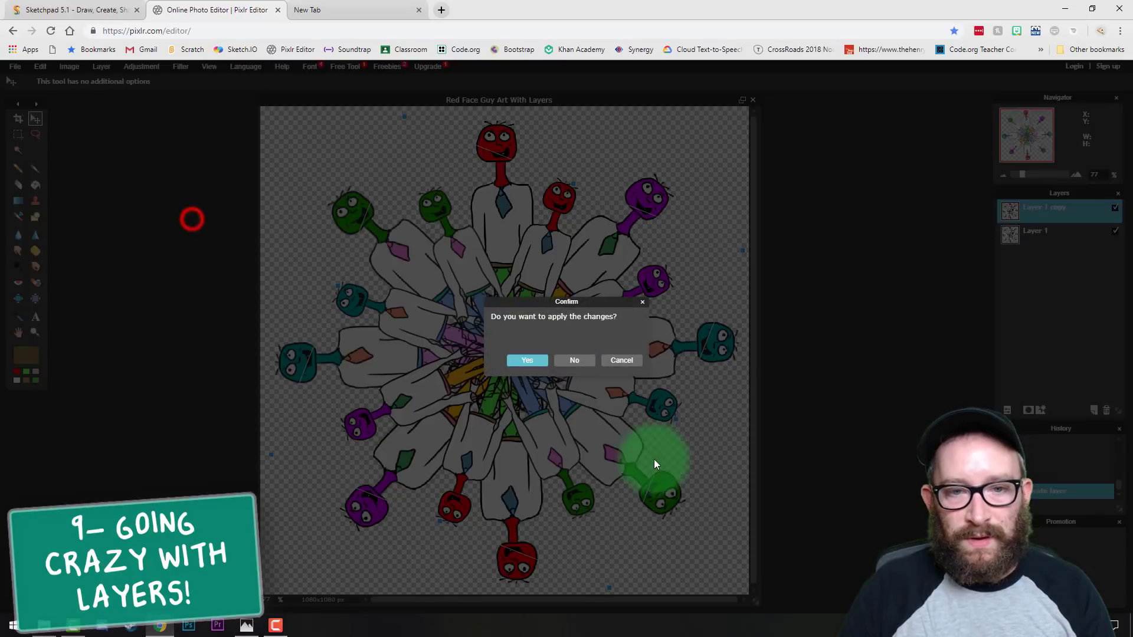
click(530, 360)
Lower the smaller wheel's hue with Hue & Saturation, giving pink, blue, orange and green heads, and merge it down into Layer 1
click(143, 65)
click(153, 93)
drag(662, 177, 643, 177)
click(730, 272)
right_click(1036, 208)
click(1021, 253)
Duplicate the merged wheel, shrink the copy with Free transform, and rotate it so its heads fall between the existing figures
right_click(1037, 207)
click(1034, 219)
click(42, 66)
click(69, 151)
drag(276, 122, 339, 184)
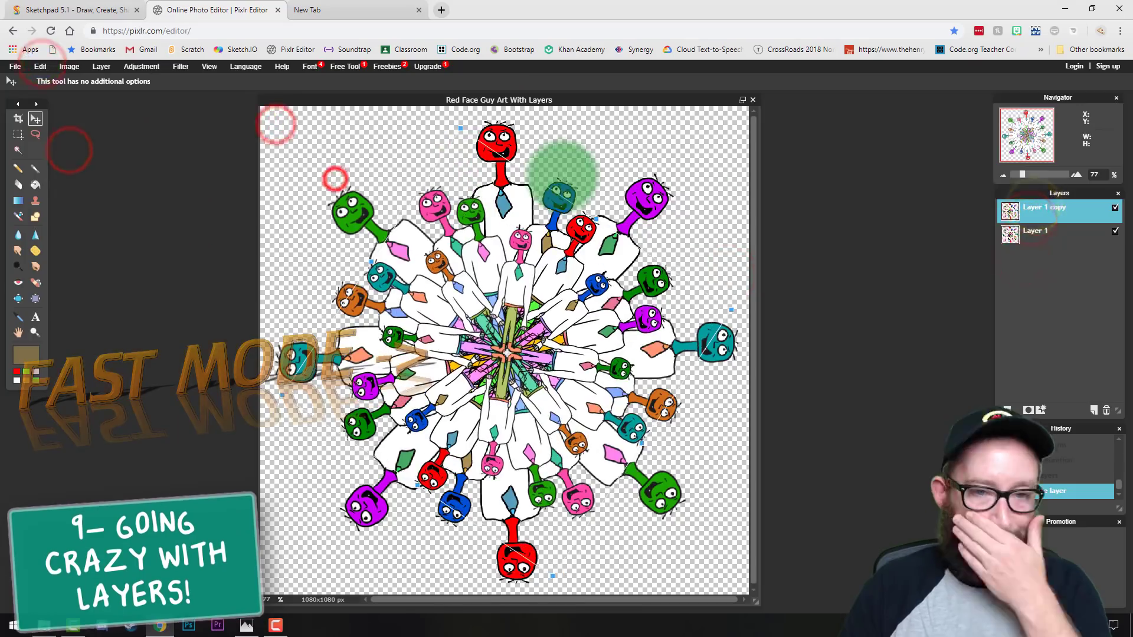
Free transform another copy of the merged wheel to a smaller size around the center and apply the changes
click(65, 152)
drag(277, 122, 366, 202)
click(863, 342)
click(532, 357)
Duplicate the combined wheel once more and shrink the copy with Free transform to fill the center with tiny figures
click(1029, 223)
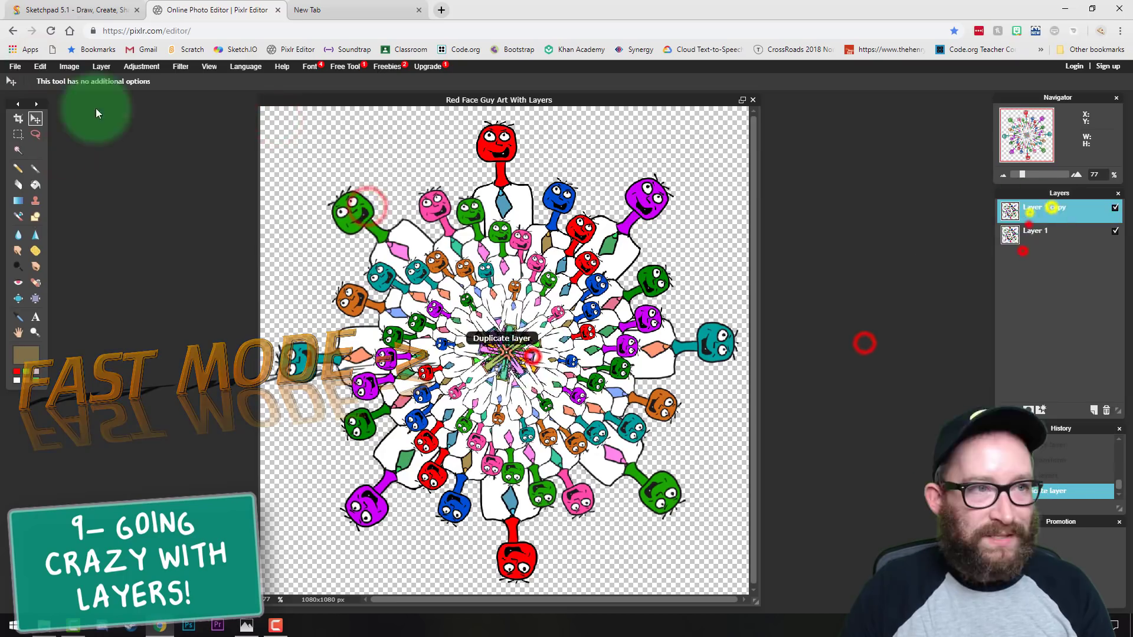
click(33, 66)
click(65, 153)
drag(277, 123, 409, 216)
click(877, 480)
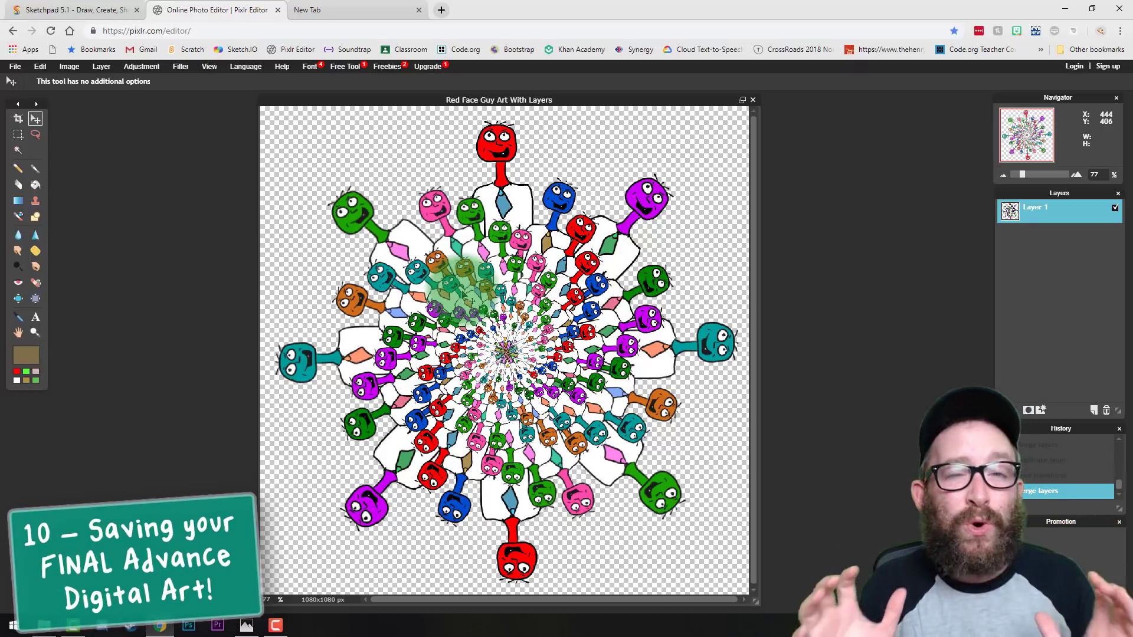
Save the finished artwork to the computer as a transparent PNG named "Red Face Guy Art With Layers FINAL"
click(14, 66)
click(18, 113)
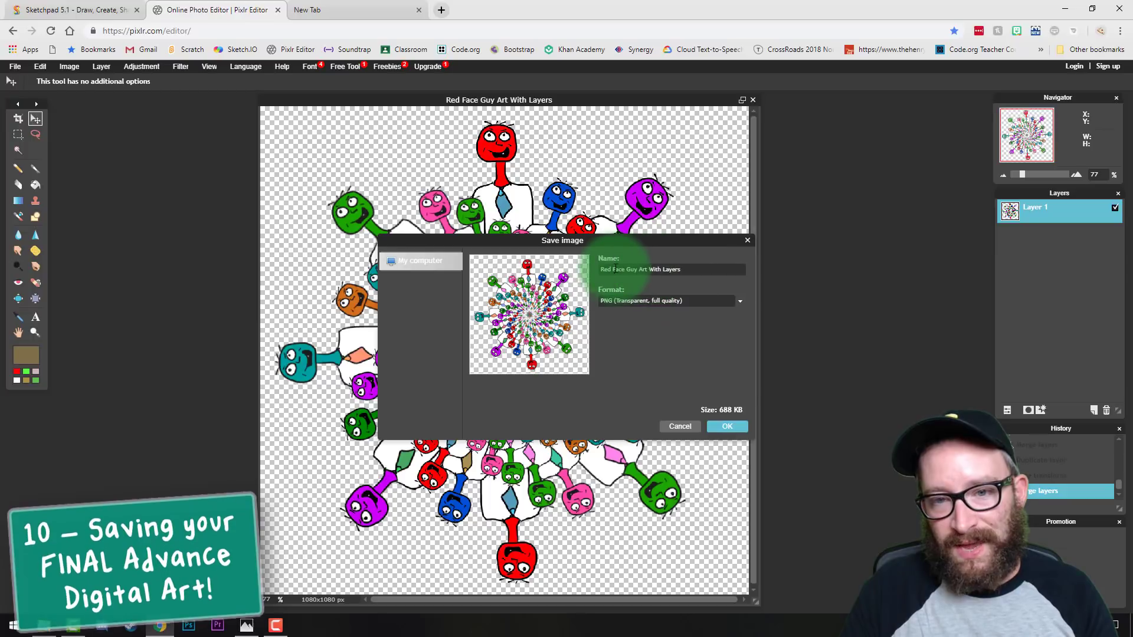
click(693, 272)
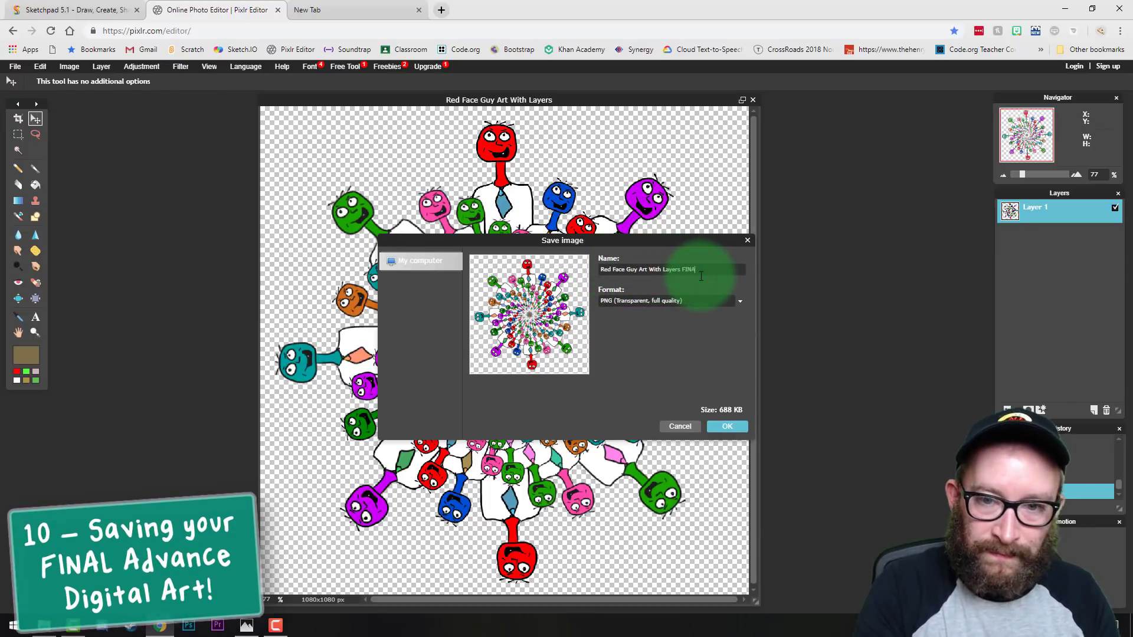
click(728, 425)
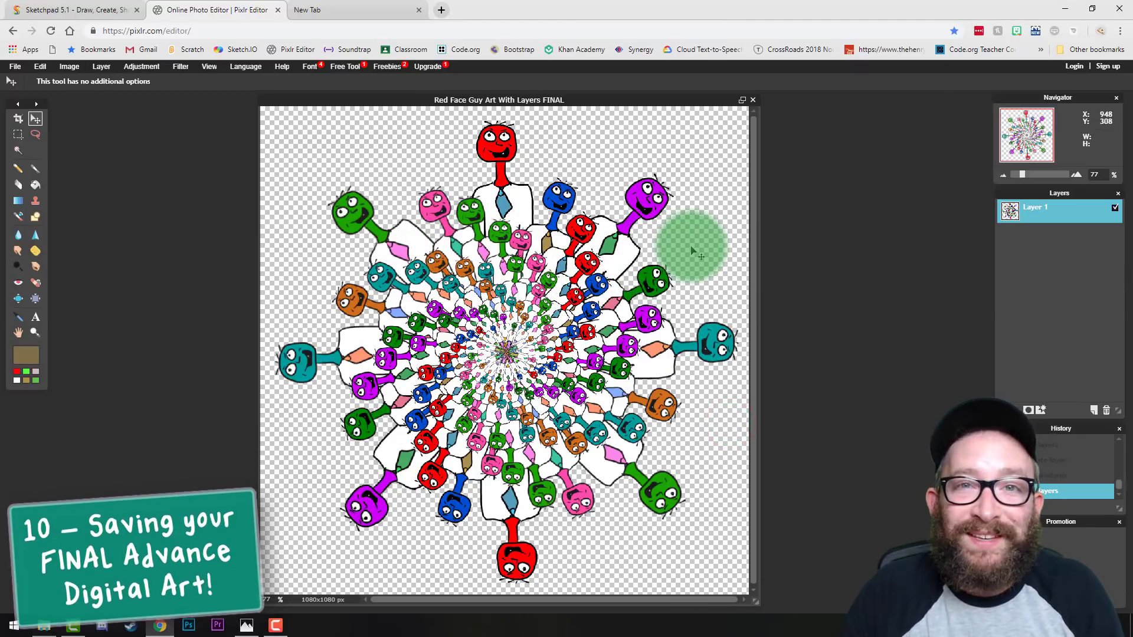